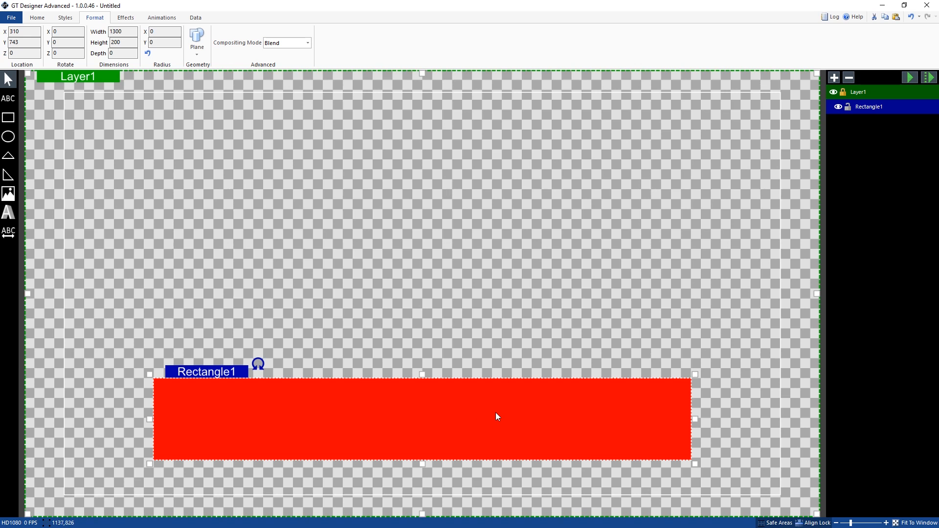
Step: Align the red rectangle to the horizontal center of the canvas
right_click(408, 401)
mouse_move(471, 498)
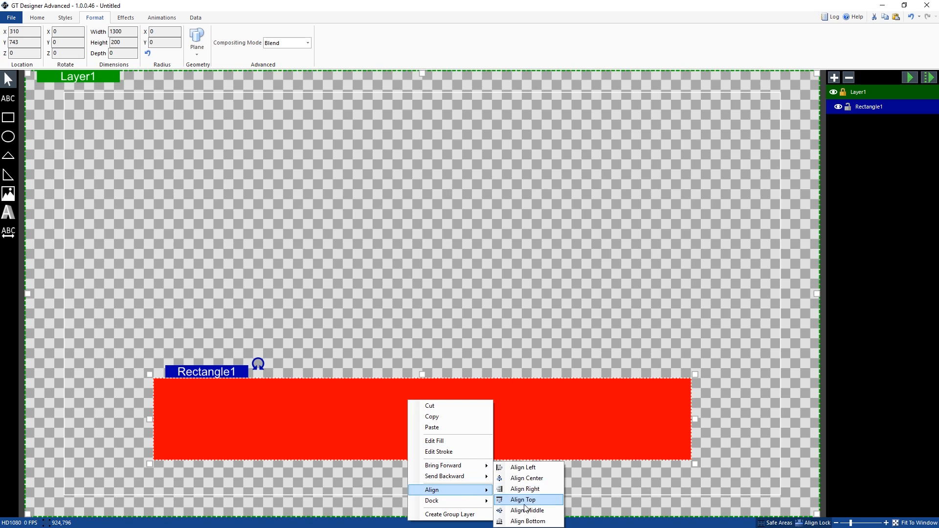
mouse_move(454, 476)
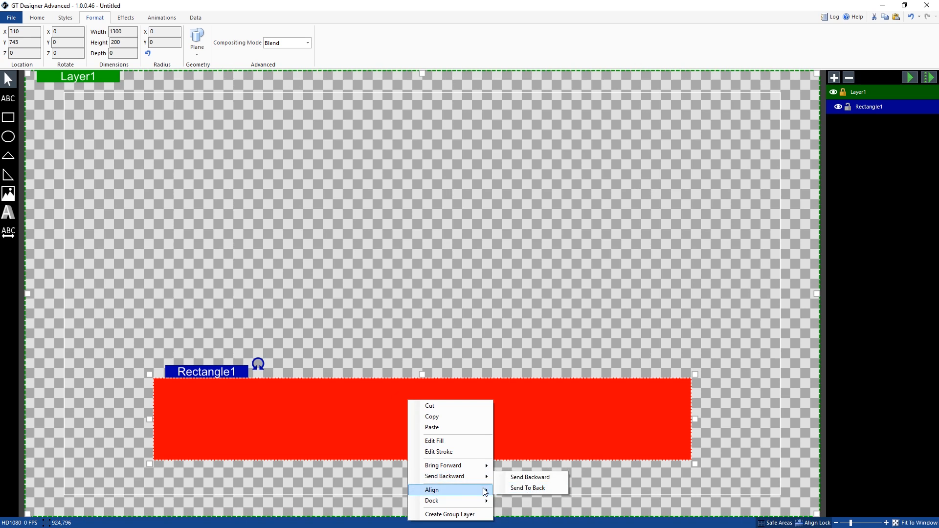
click(536, 482)
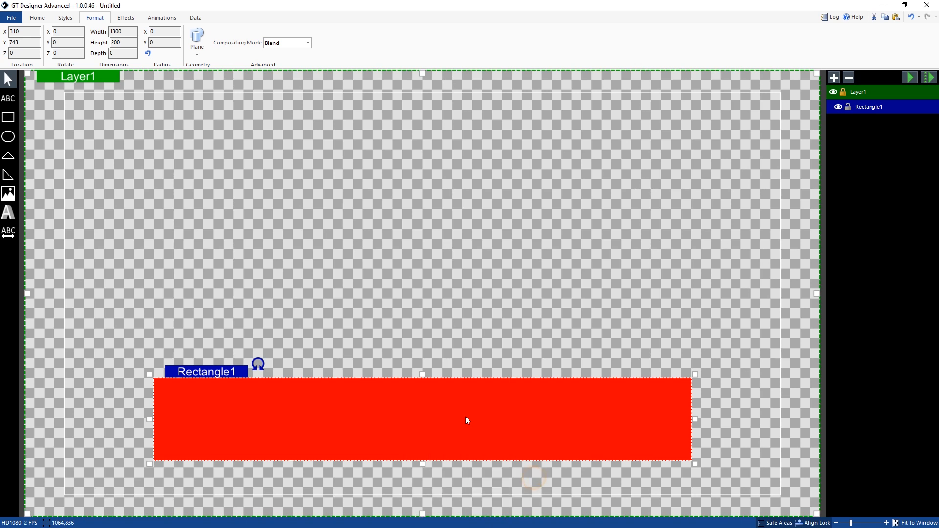
Step: Change the rectangle's fill from red to a solid dark blue from the recent colors
right_click(465, 416)
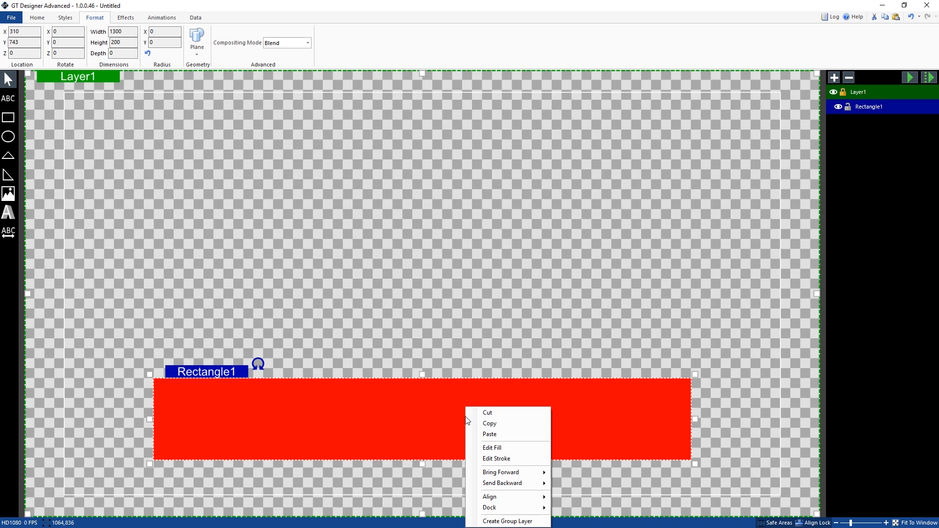
click(509, 447)
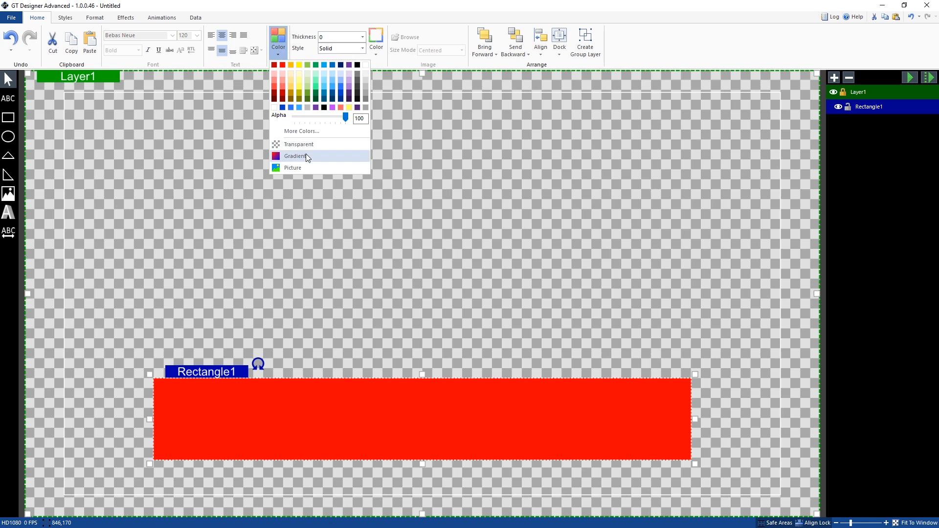
click(283, 108)
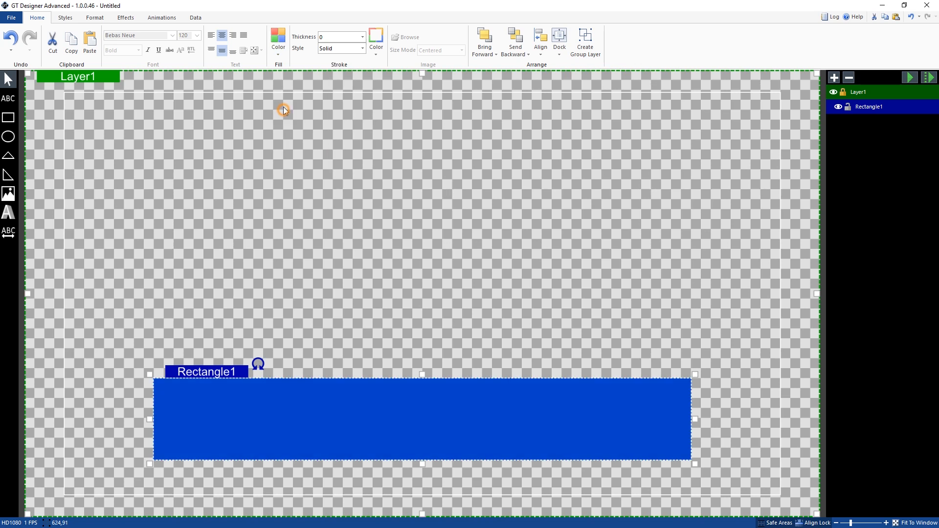
Step: Apply a linear gradient fill to the rectangle, setting the end stop's color to light blue #40B0FF
click(282, 46)
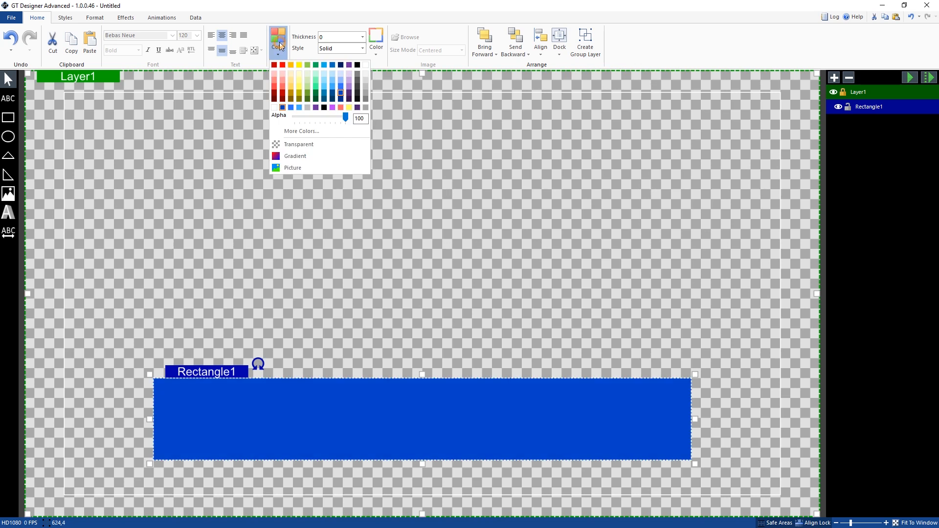
click(313, 155)
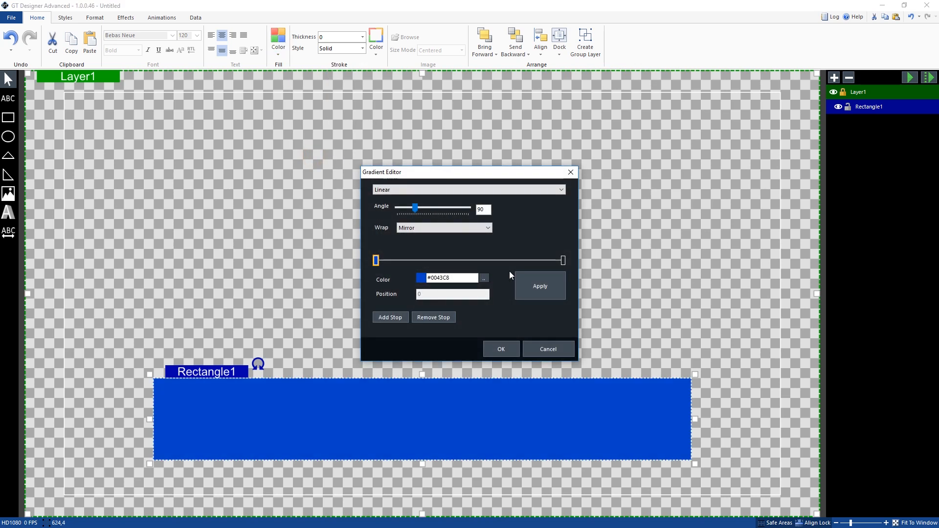
click(564, 260)
click(483, 277)
click(485, 304)
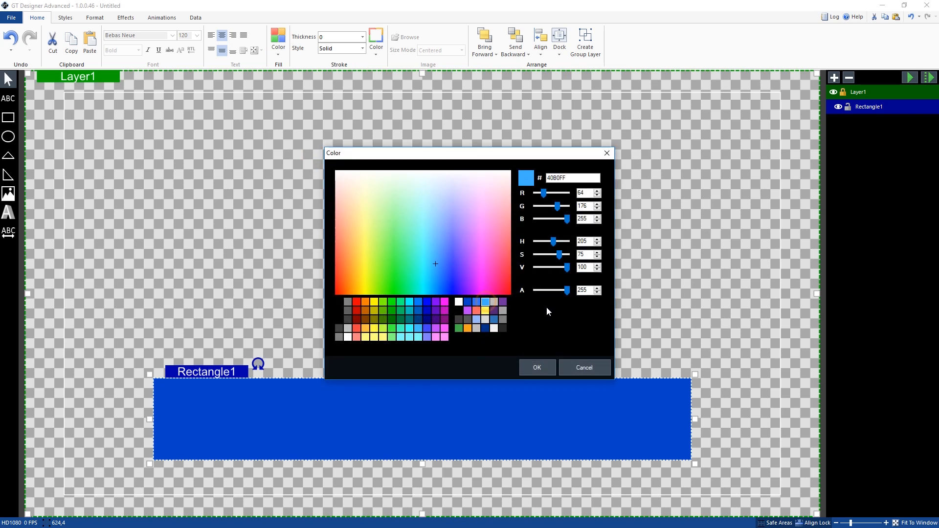
click(537, 363)
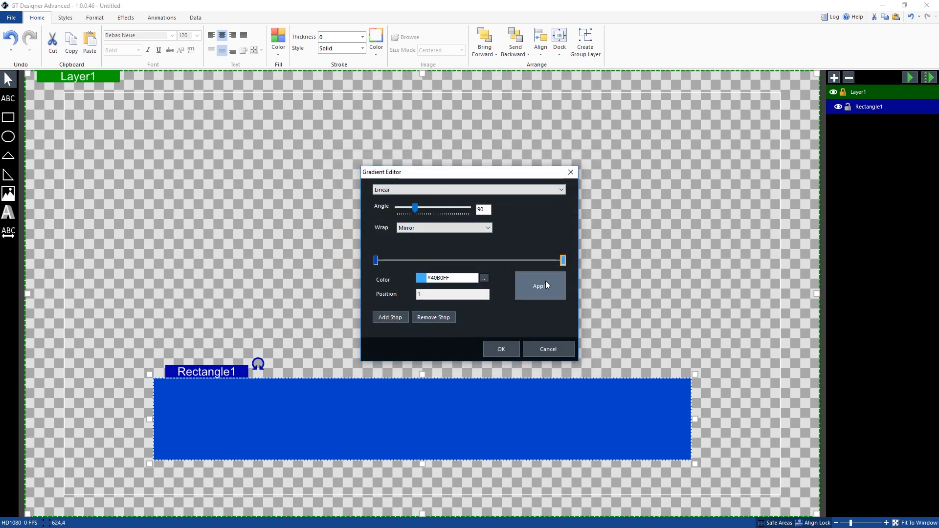
click(544, 282)
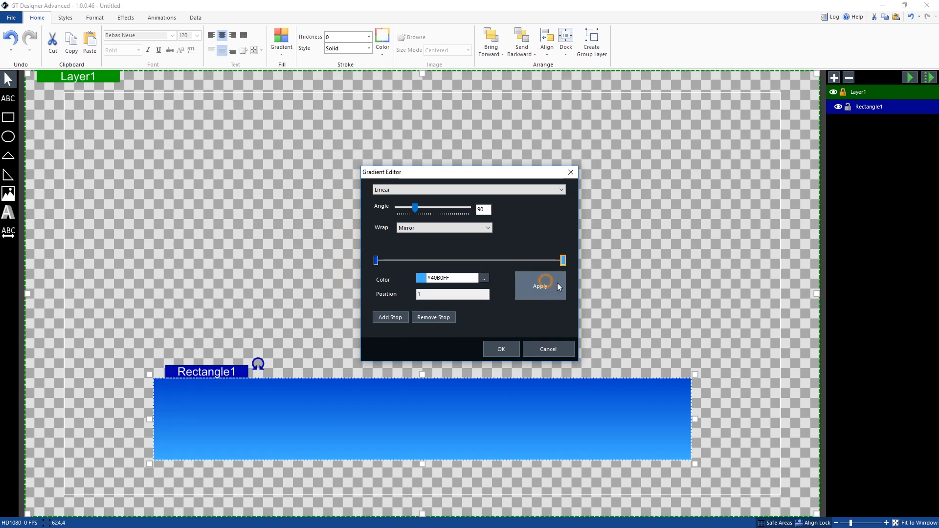
Step: Try adding extra stops near the dark end of the gradient, and remove them again
click(377, 261)
click(396, 317)
click(397, 322)
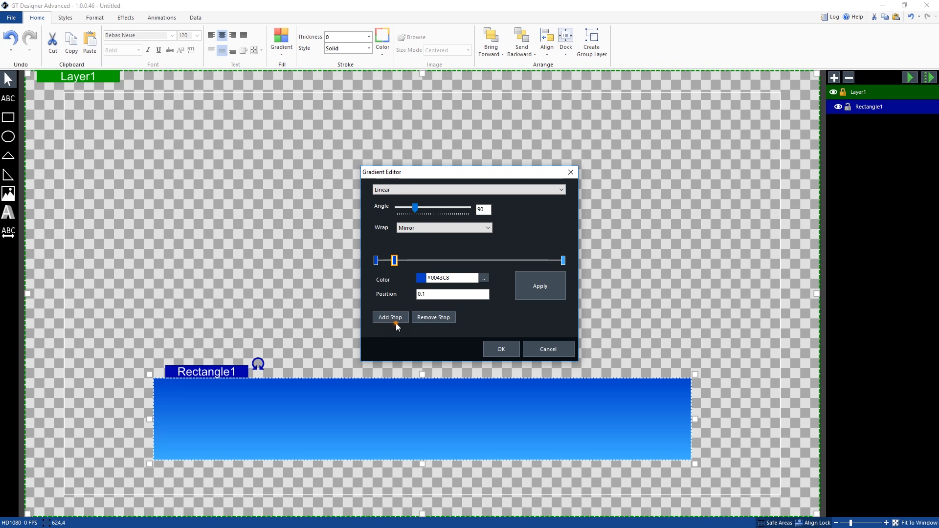
drag(413, 260, 434, 260)
click(434, 317)
click(394, 261)
click(437, 317)
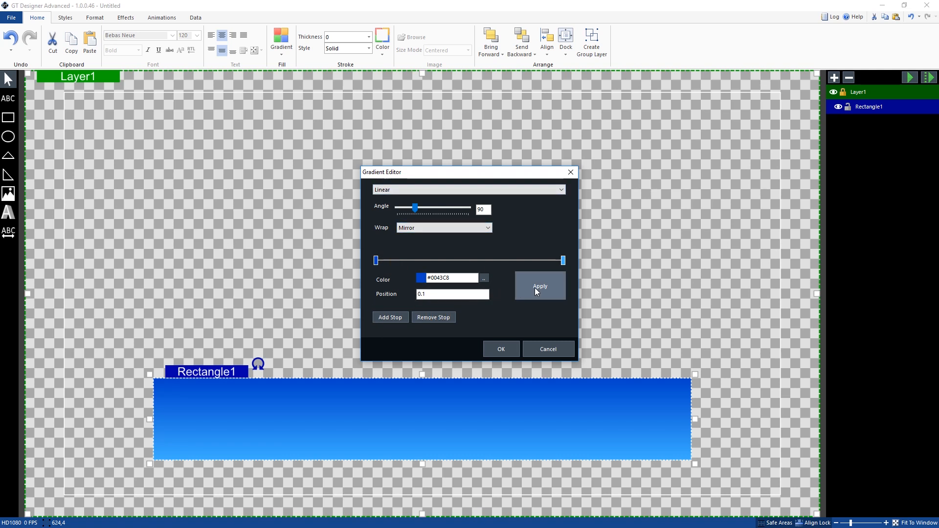
Step: Accept the gradient fill and rename the rectangle Blue Rect
click(519, 345)
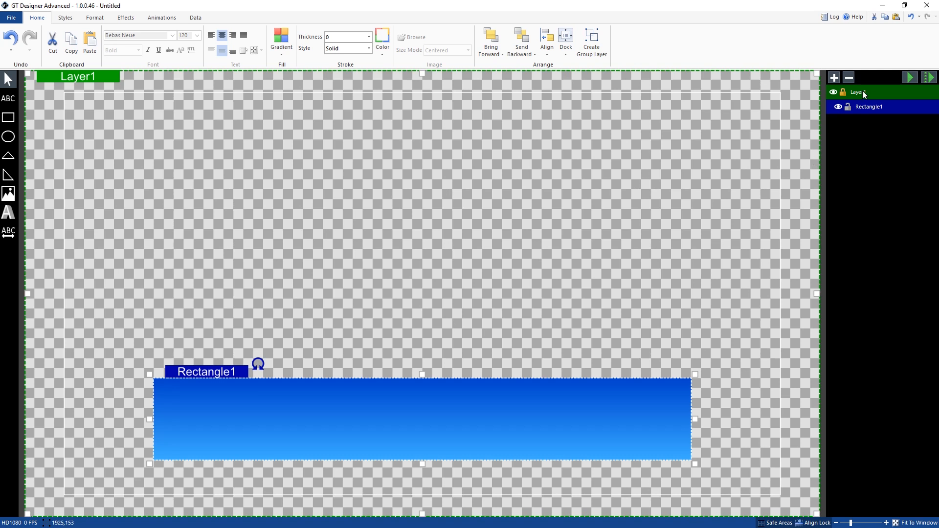
double_click(874, 107)
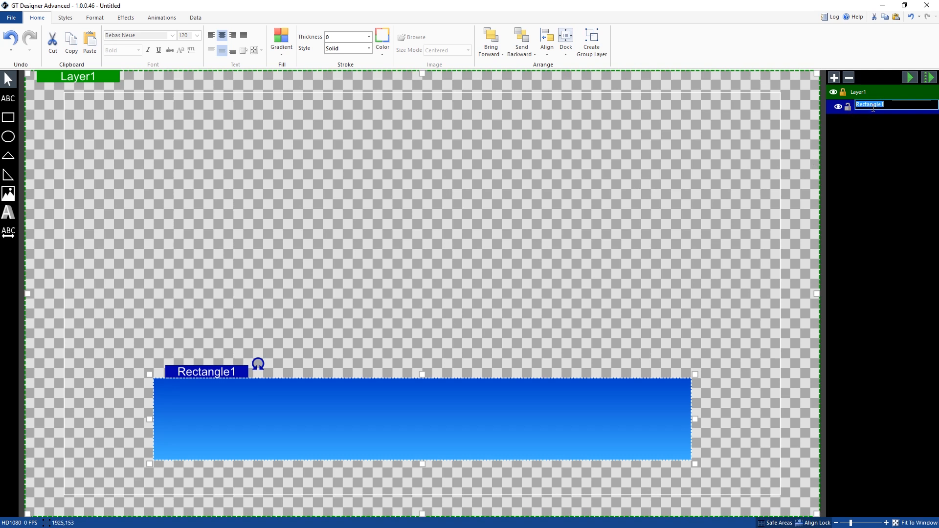
text(Blue Rect)
key(Return)
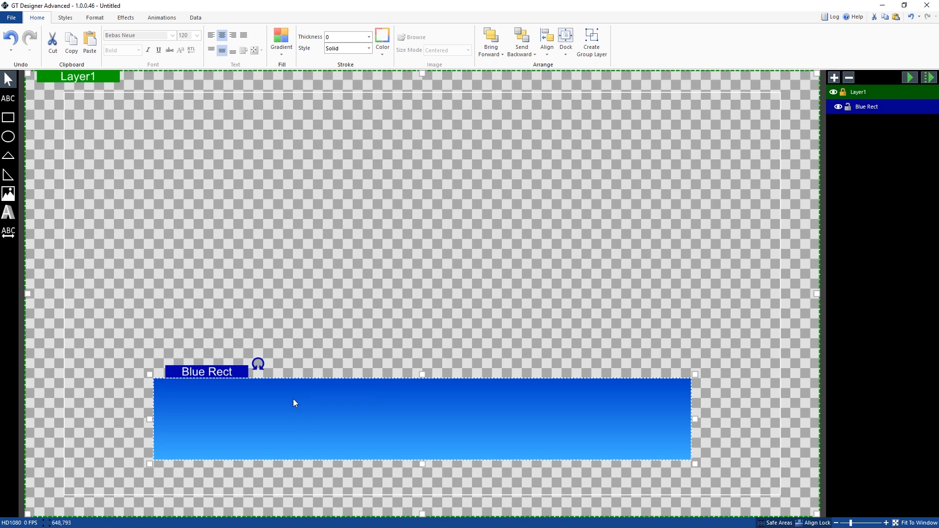
Step: Try skewing the blue rectangle by 20 in X and -1 in Y, and reset the skew
click(123, 18)
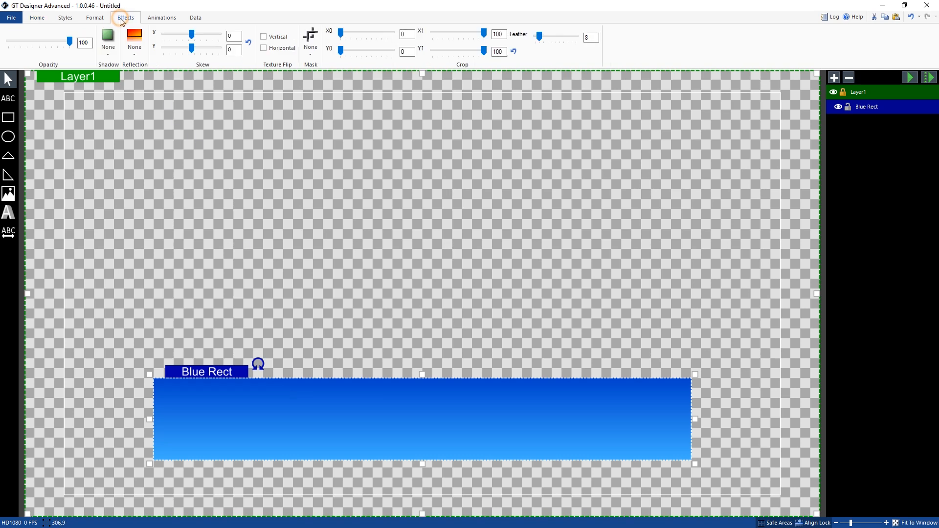
drag(194, 35, 204, 35)
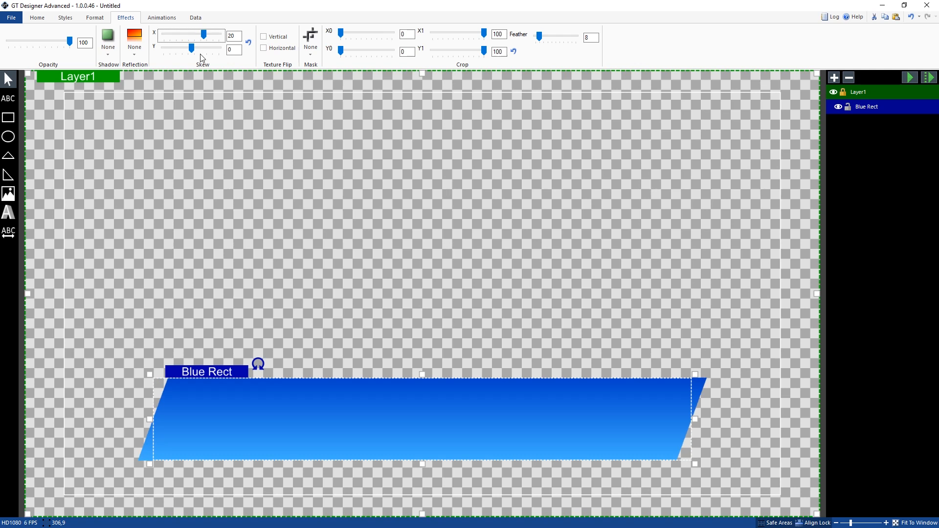
click(249, 42)
Step: Round the blue rectangle's corners with a radius of 40 in both X and Y
click(94, 17)
click(159, 32)
text(40)
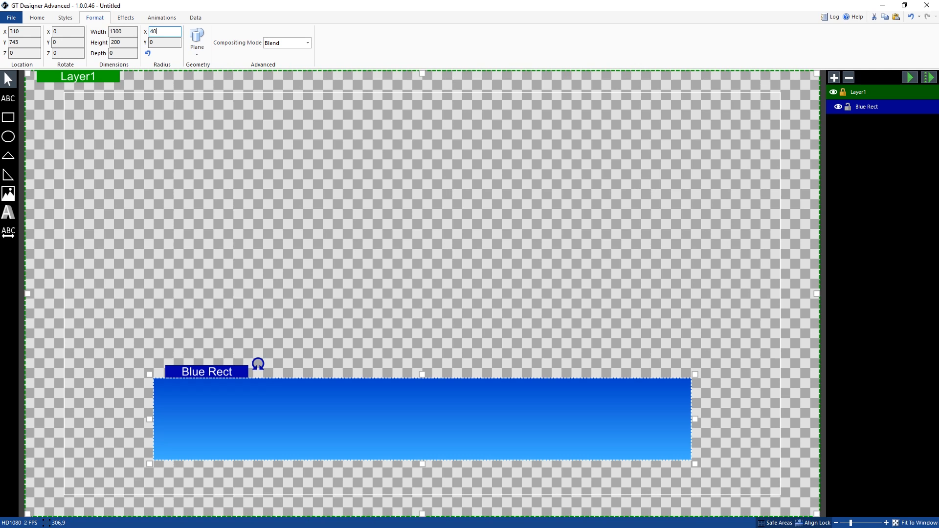
click(167, 43)
text(2)
double_click(167, 44)
text(40)
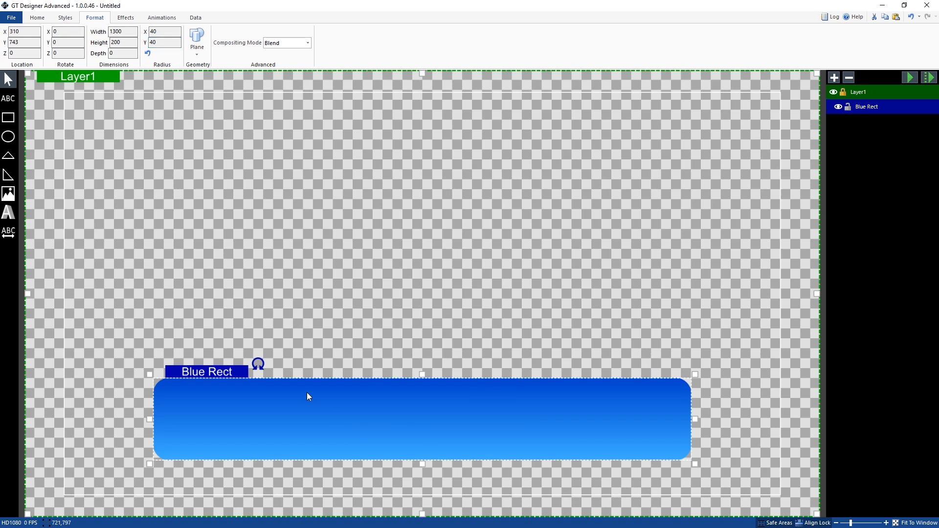
Step: Draw a text block about 1138 by 160 inside the blue rectangle and align it to the horizontal center
click(12, 102)
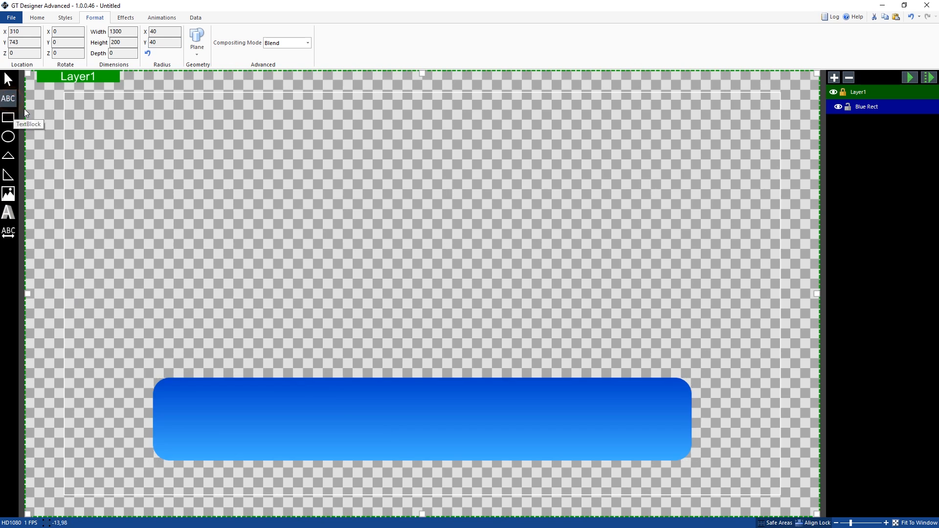
drag(186, 386, 658, 454)
right_click(476, 409)
mouse_move(526, 497)
click(590, 479)
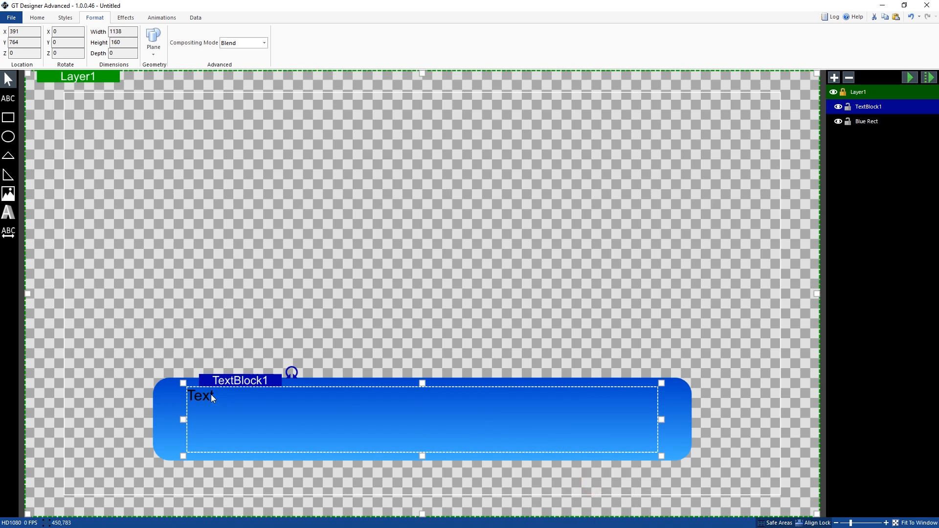
Step: Set the text block's font to Bebas Neue in Bold
click(43, 18)
click(175, 36)
click(158, 174)
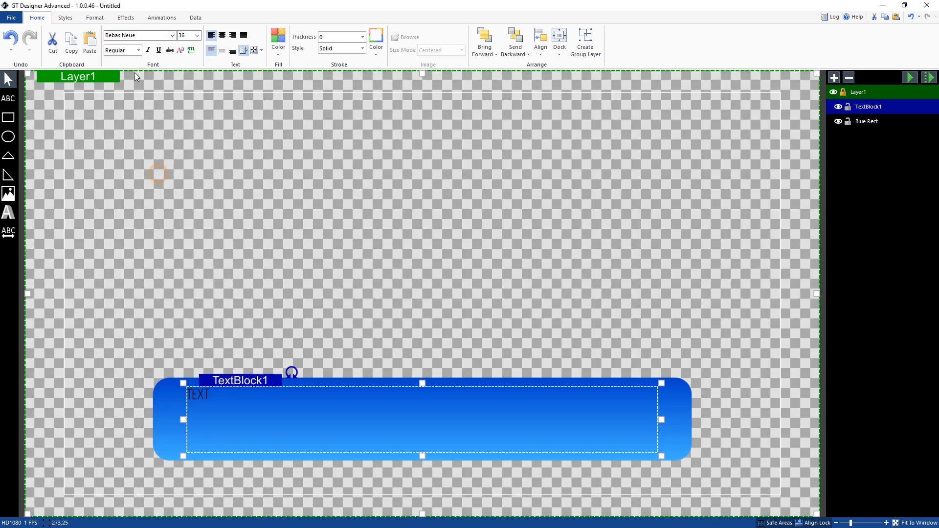
click(138, 51)
click(123, 74)
Step: Center the text horizontally and vertically within its block and turn off text wrapping
click(222, 36)
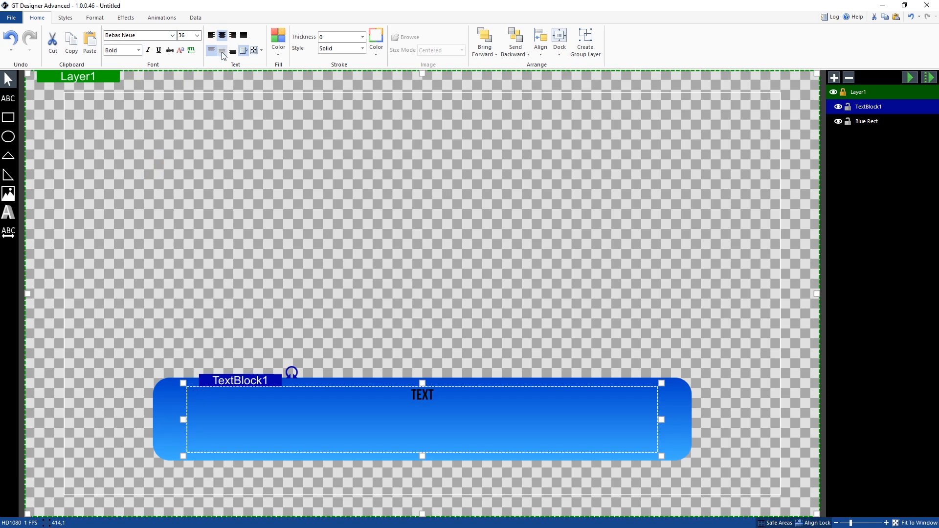
click(222, 51)
click(242, 50)
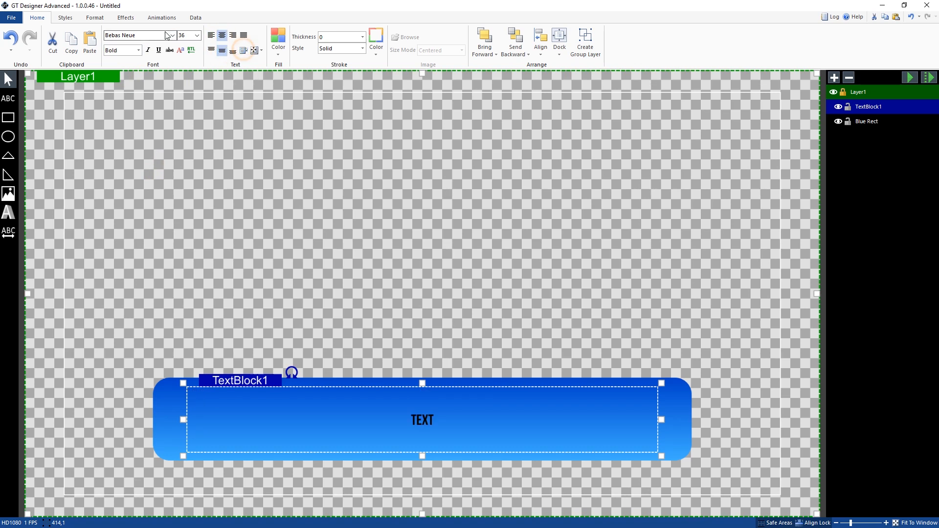
Step: Set the text's font size to 120 and its fill color to white
click(197, 36)
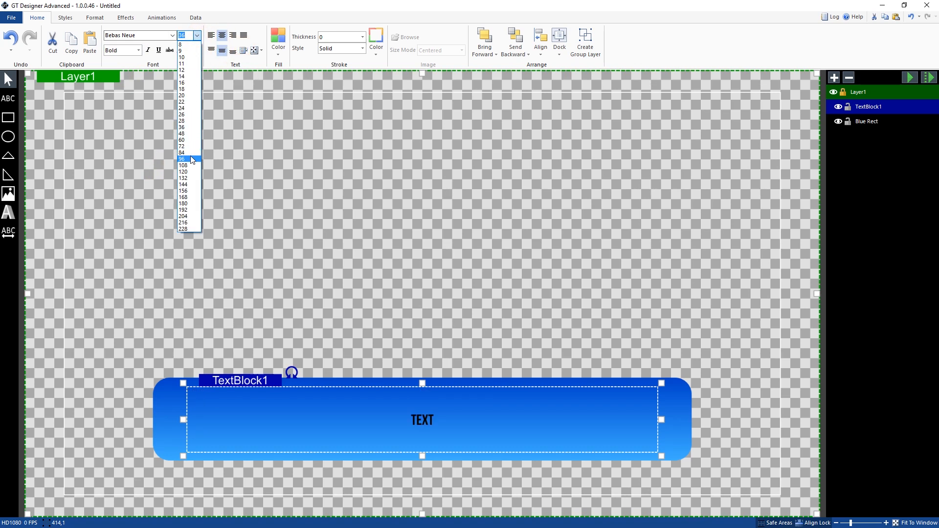
click(190, 172)
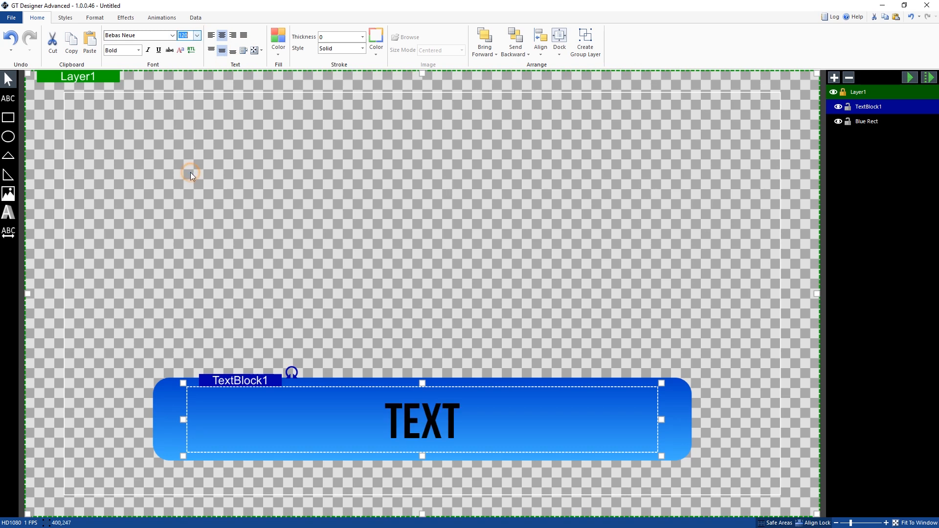
click(277, 51)
click(366, 65)
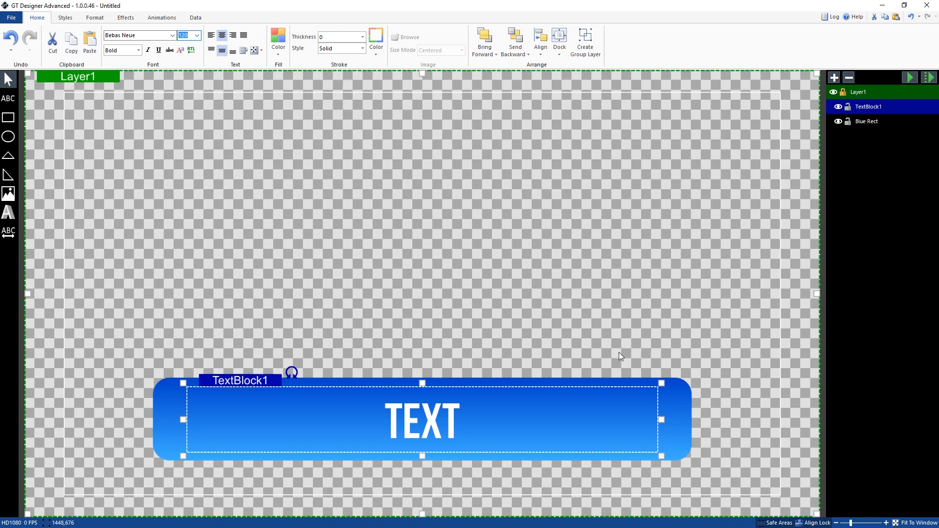
Step: Replace the placeholder text with a person's first name and rename the text block Name
double_click(445, 419)
text(TI)
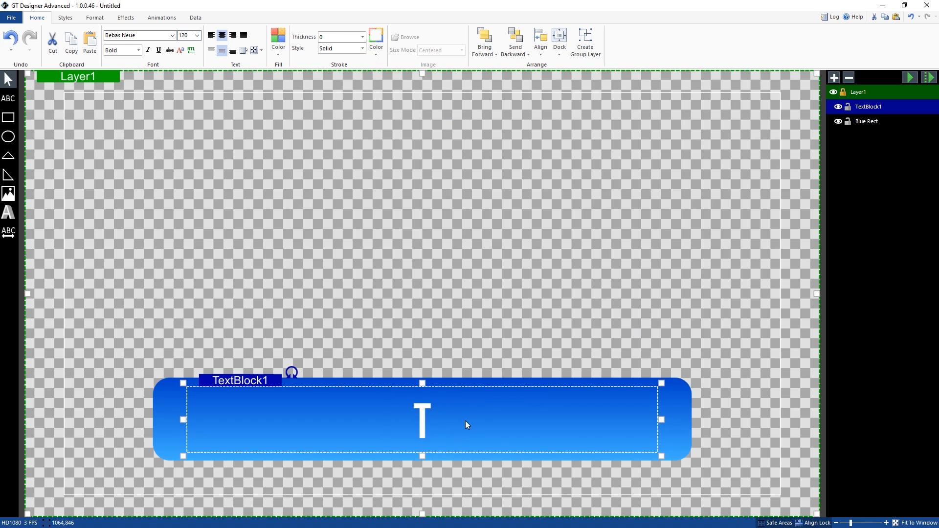
text(M)
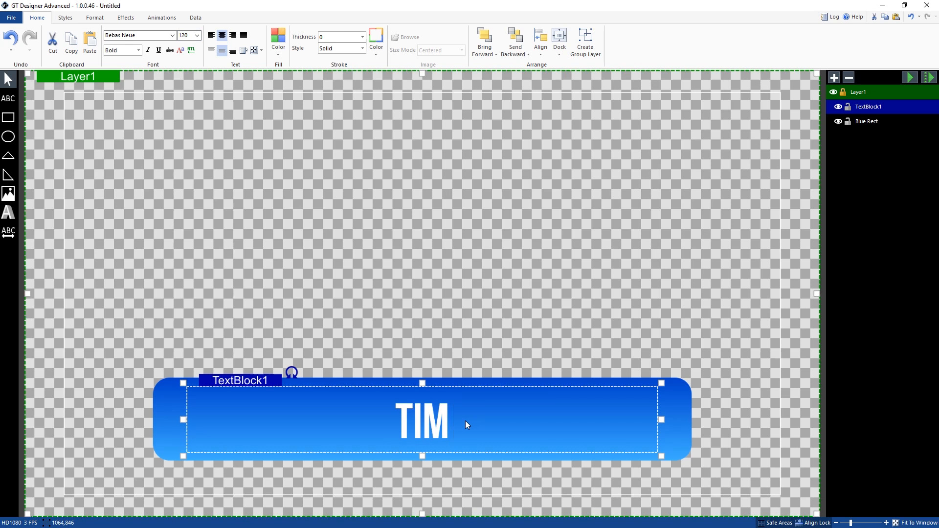
double_click(866, 108)
text(Name)
key(Return)
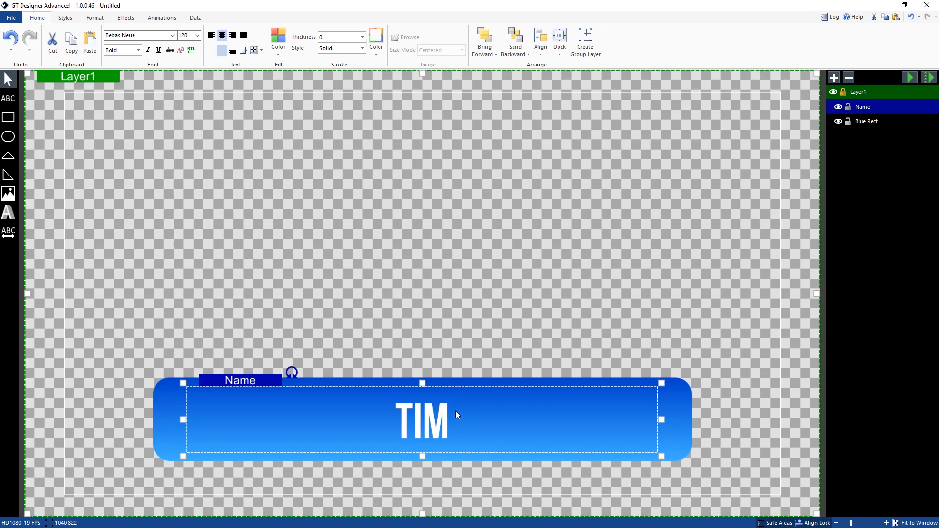
Step: Move the Name text block slightly downward and combine it with Blue Rect in a new group layer
mouse_move(267, 381)
mouse_down()
mouse_move(269, 358)
mouse_move(255, 356)
mouse_move(282, 358)
mouse_move(277, 380)
mouse_move(262, 382)
mouse_move(266, 366)
mouse_move(266, 389)
mouse_move(262, 381)
mouse_up()
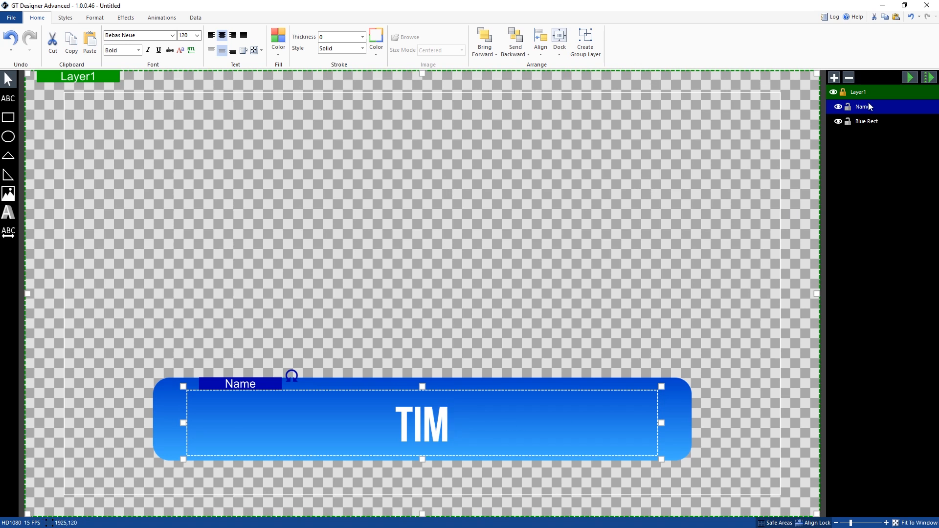
ctrl+click(873, 125)
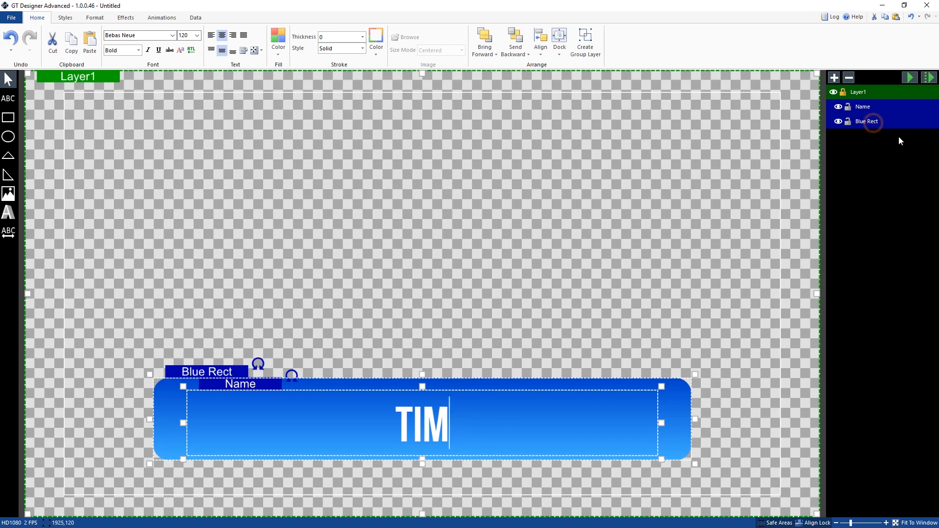
right_click(875, 118)
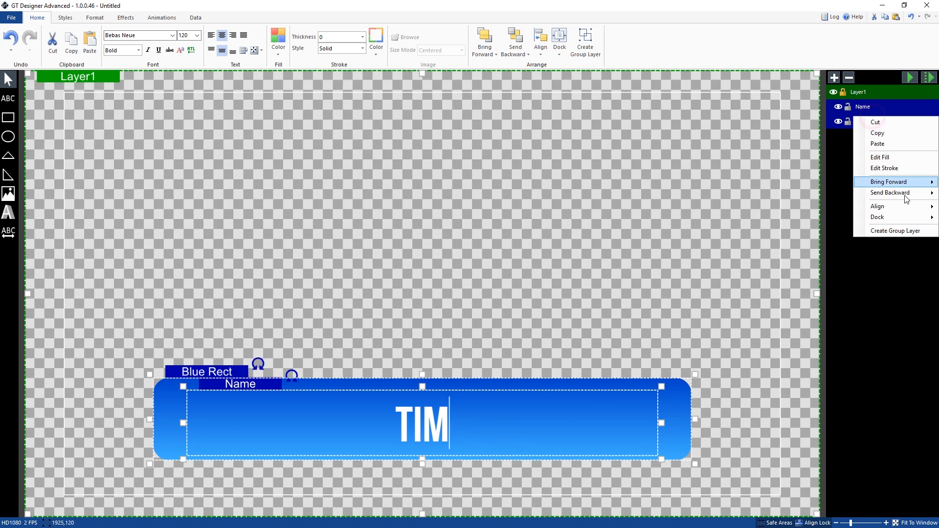
click(895, 231)
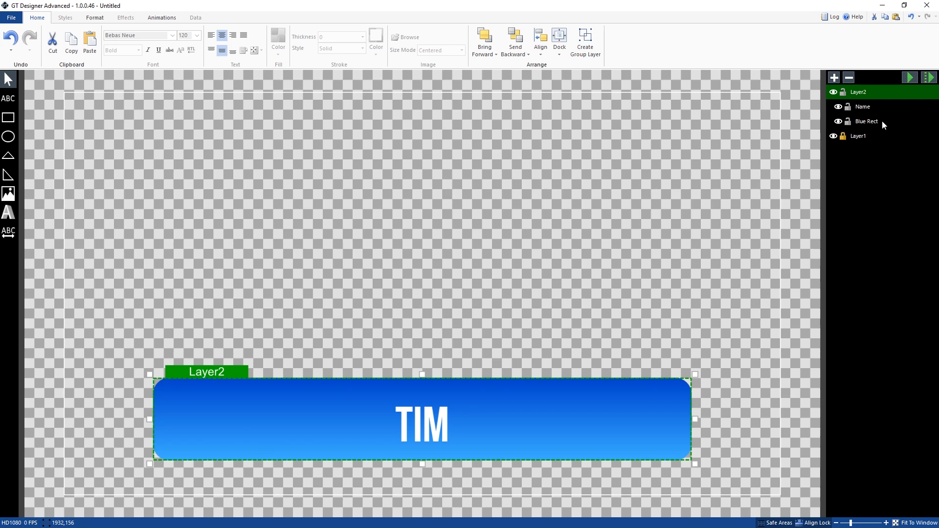
Step: Align the Name text block to the horizontal center and vertical middle of its group layer
drag(422, 431, 417, 431)
right_click(425, 418)
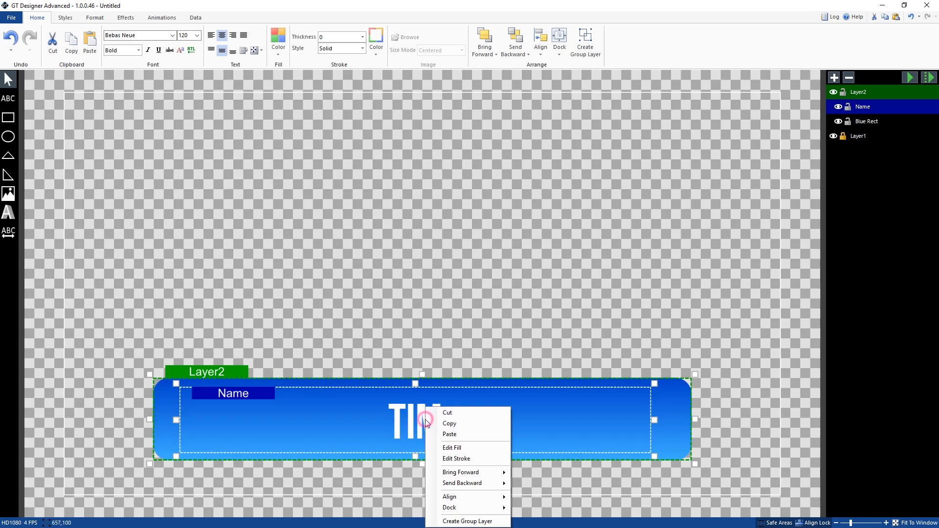
mouse_move(479, 496)
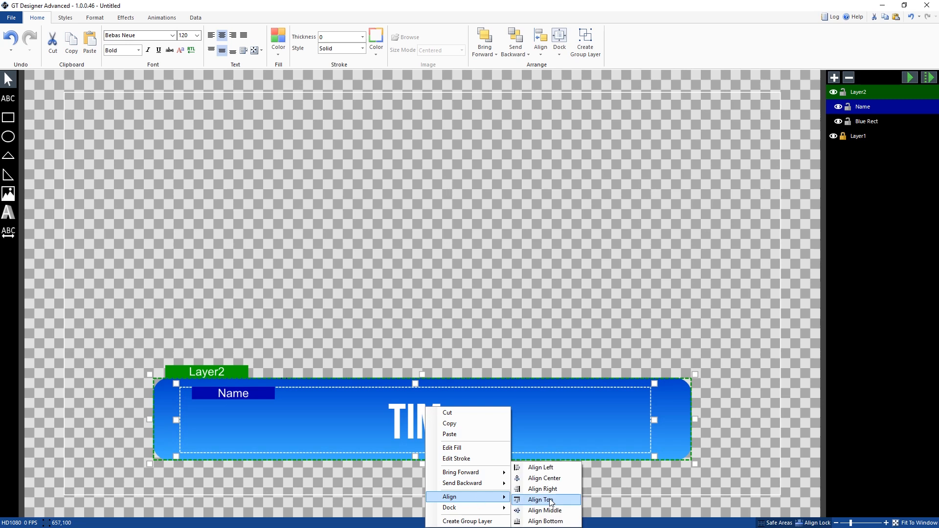
click(547, 480)
right_click(424, 404)
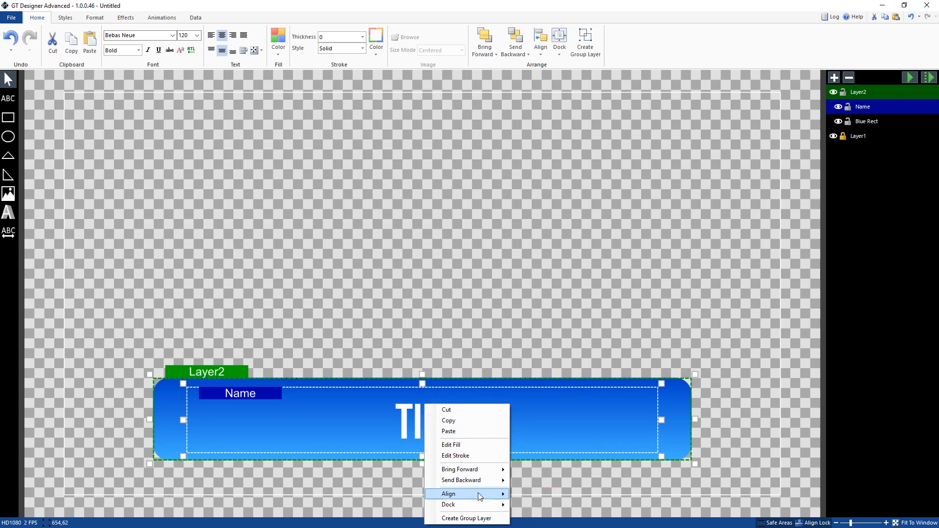
mouse_move(479, 495)
click(542, 510)
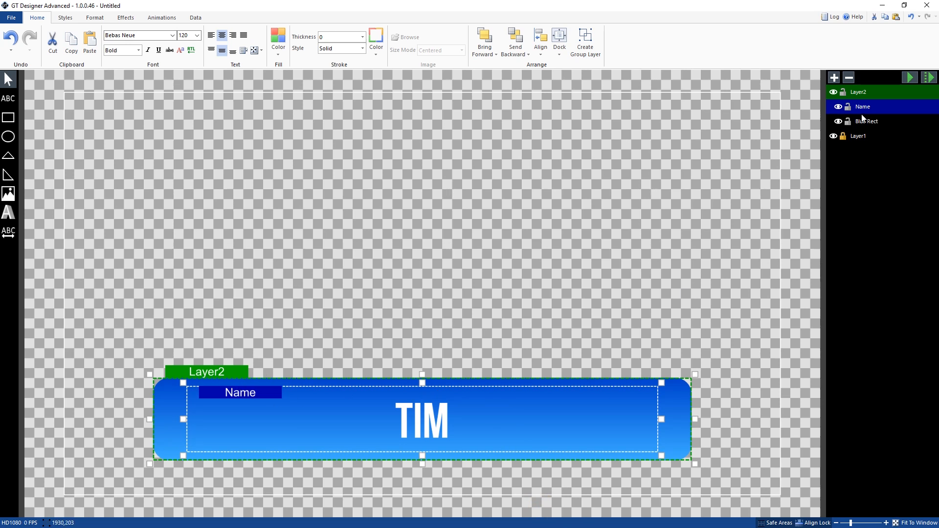
Step: Draw a new rectangle about 1105 wide and 104 high on Layer1, just beneath the blue bar
click(863, 136)
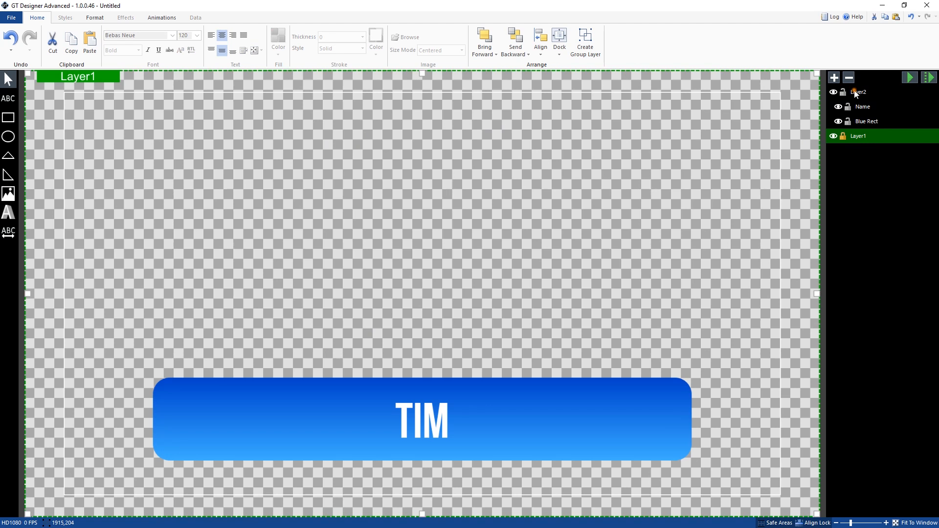
click(855, 93)
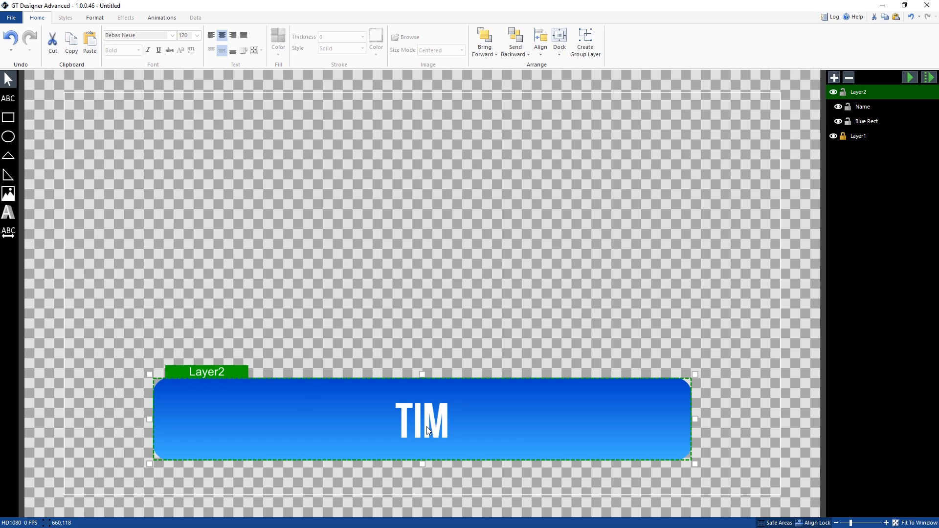
click(8, 117)
click(884, 139)
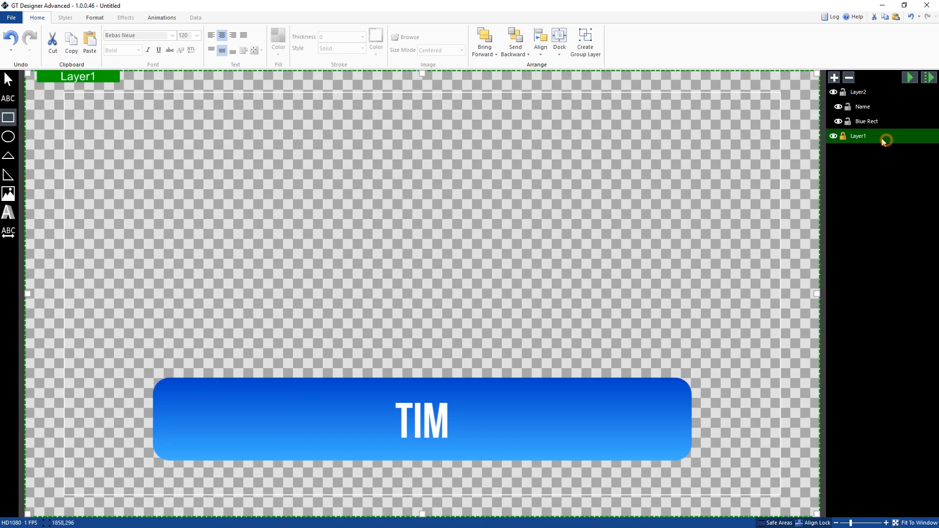
click(11, 39)
click(6, 120)
mouse_move(183, 462)
mouse_down()
mouse_move(586, 495)
mouse_move(635, 515)
mouse_move(643, 509)
mouse_up()
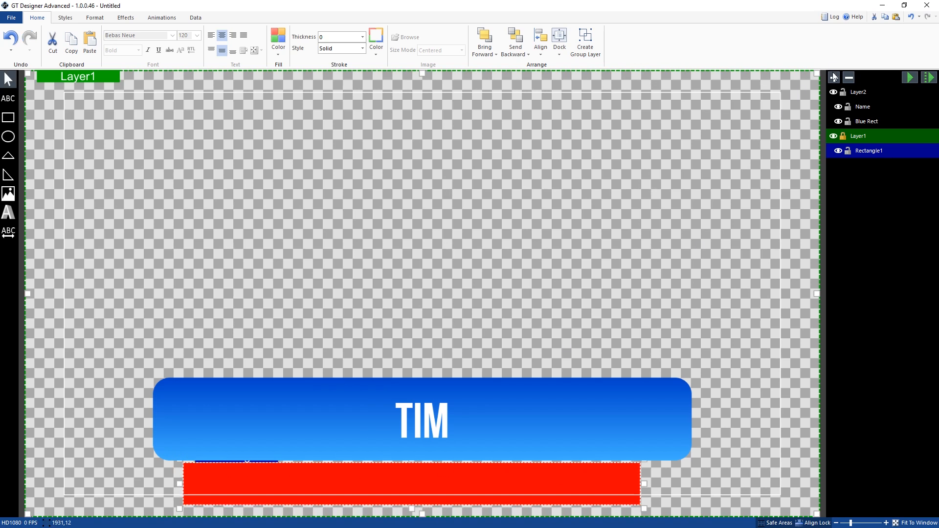
Step: Hide and show Layer2 repeatedly to check which elements belong to it
click(833, 92)
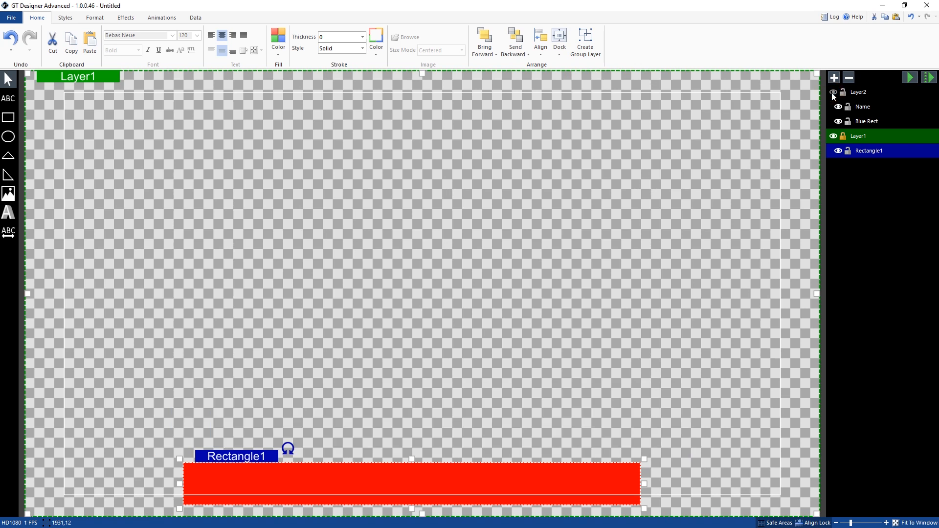
click(833, 92)
click(833, 92)
click(833, 92)
click(833, 92)
click(833, 92)
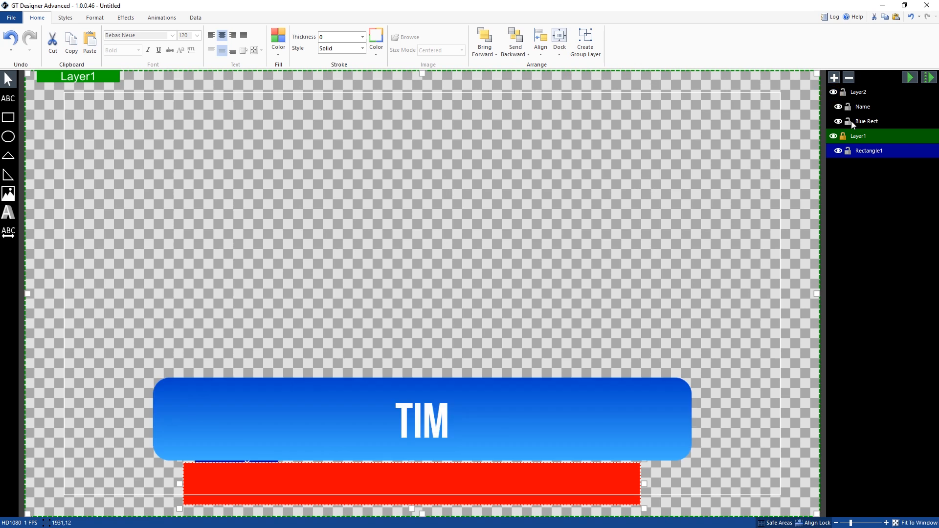
Step: Move Layer1 above Layer2 in the layer order and center the red rectangle directly beneath the blue bar
drag(861, 142, 860, 92)
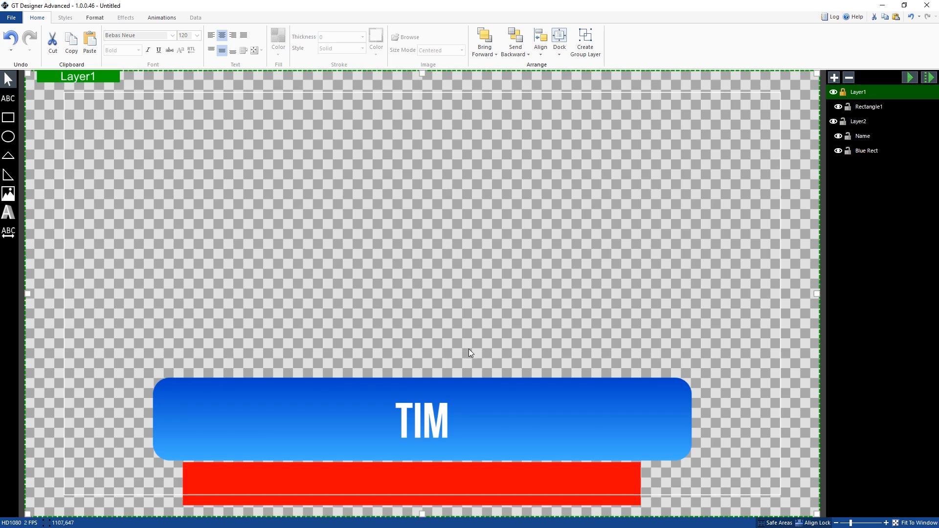
click(388, 474)
drag(245, 459, 256, 457)
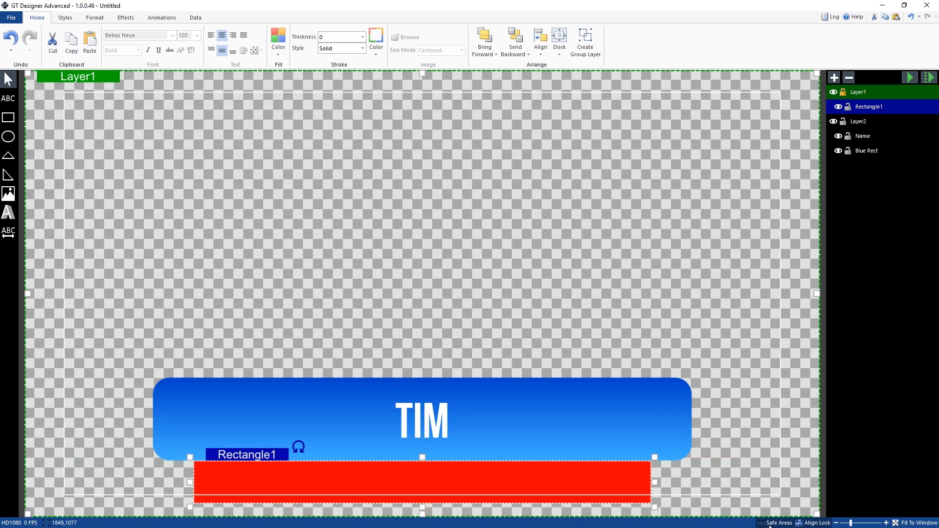
Step: Set the red rectangle's height to 100 and fit it against the blue bar's lower edge
click(95, 18)
double_click(123, 42)
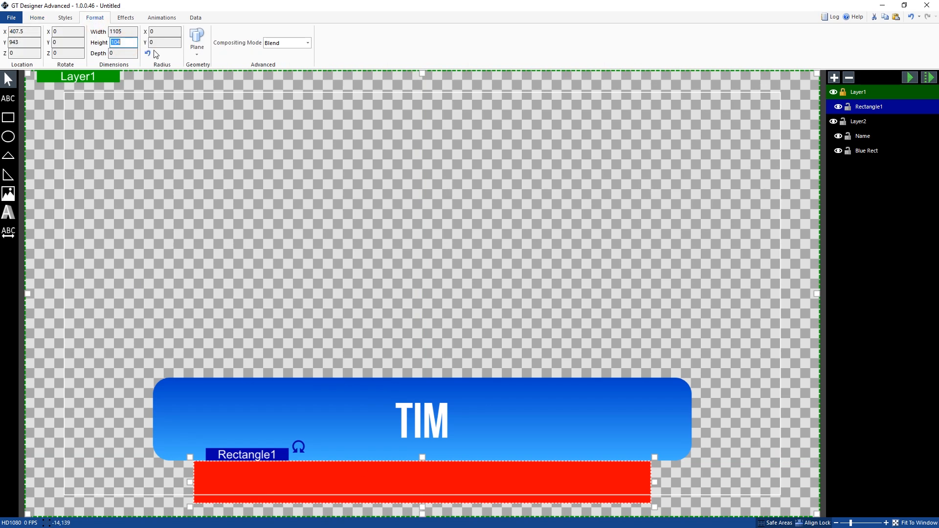
text(100)
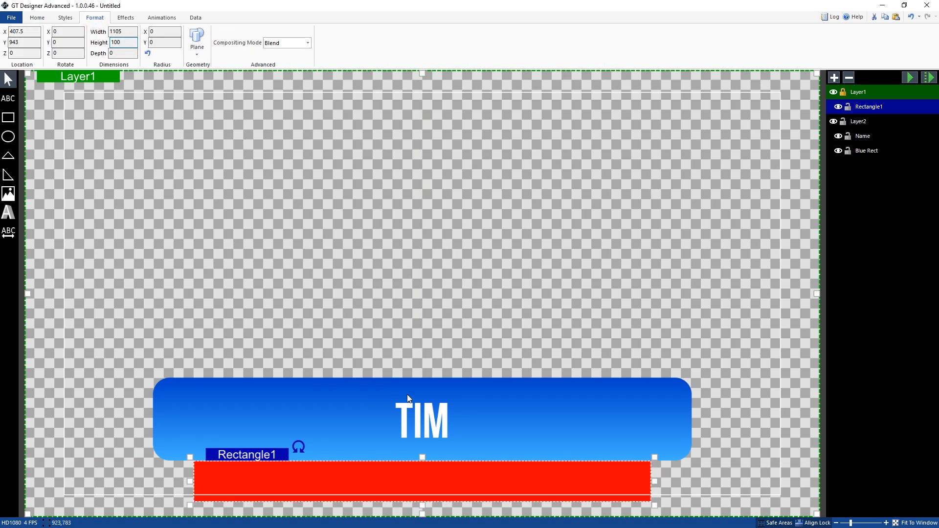
drag(444, 479, 442, 466)
drag(444, 466, 445, 467)
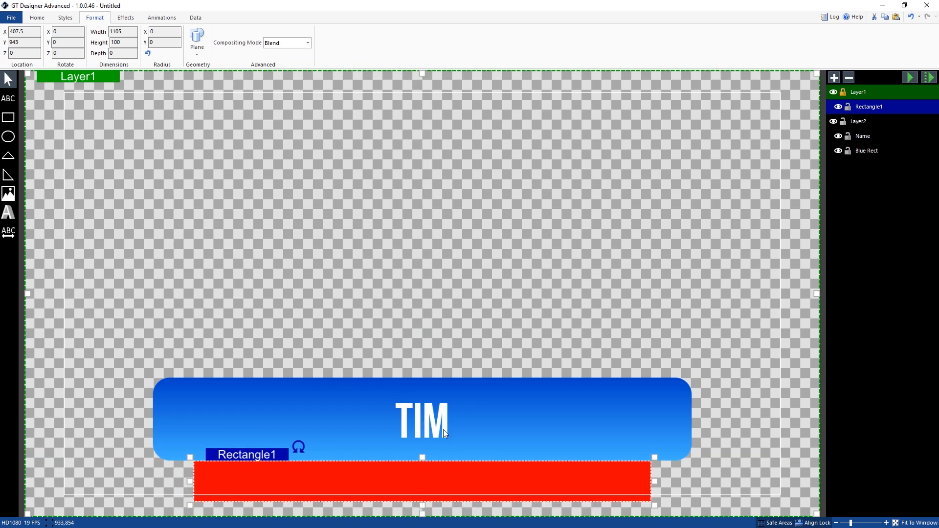
Step: Try light blue as the fill color of the rectangle beneath the blue bar
right_click(464, 480)
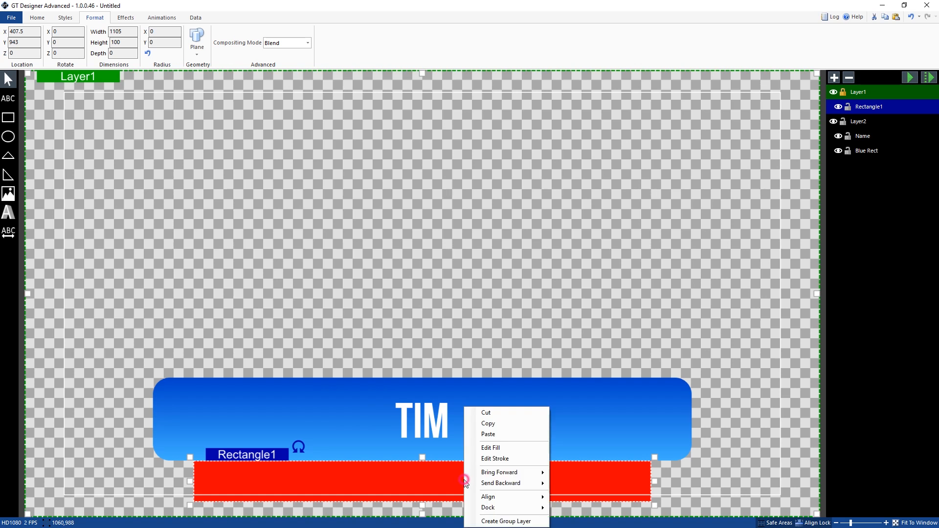
click(495, 447)
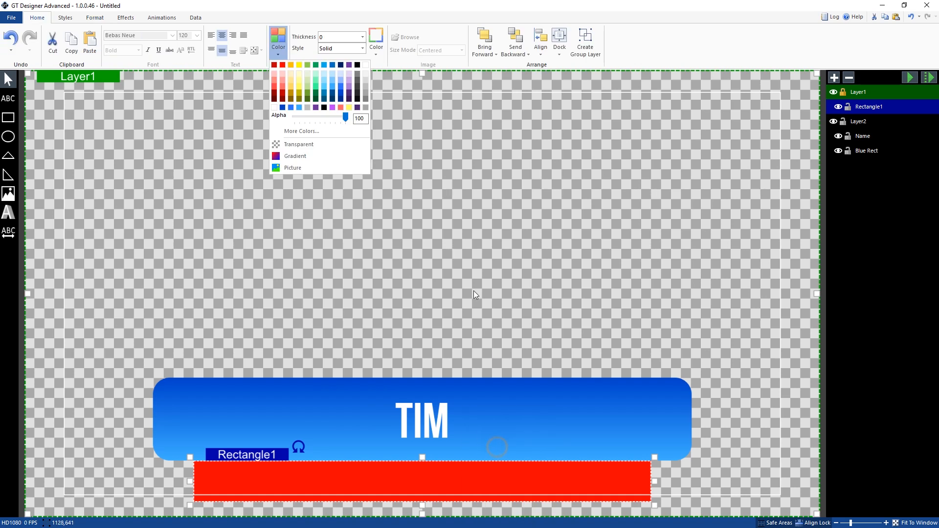
click(298, 107)
Step: Set the fill color of the rectangle beneath the blue bar to white
right_click(467, 471)
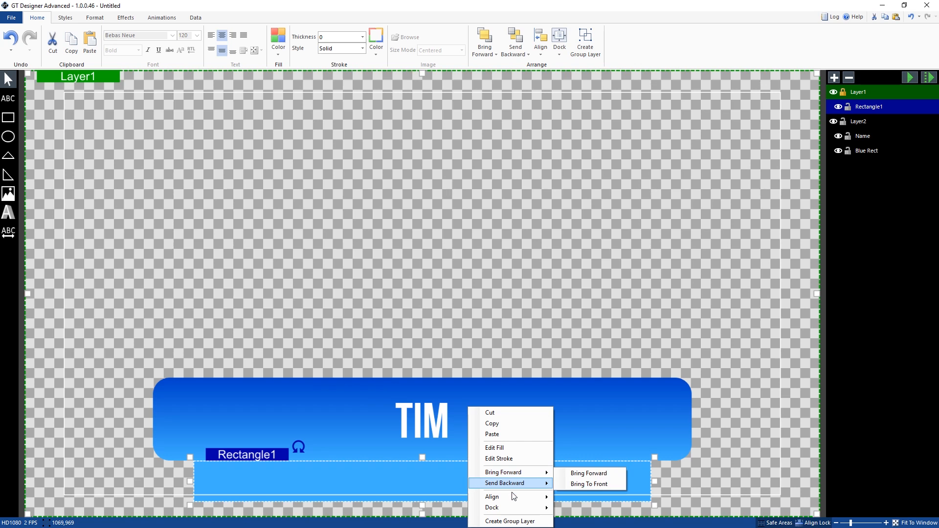
click(495, 447)
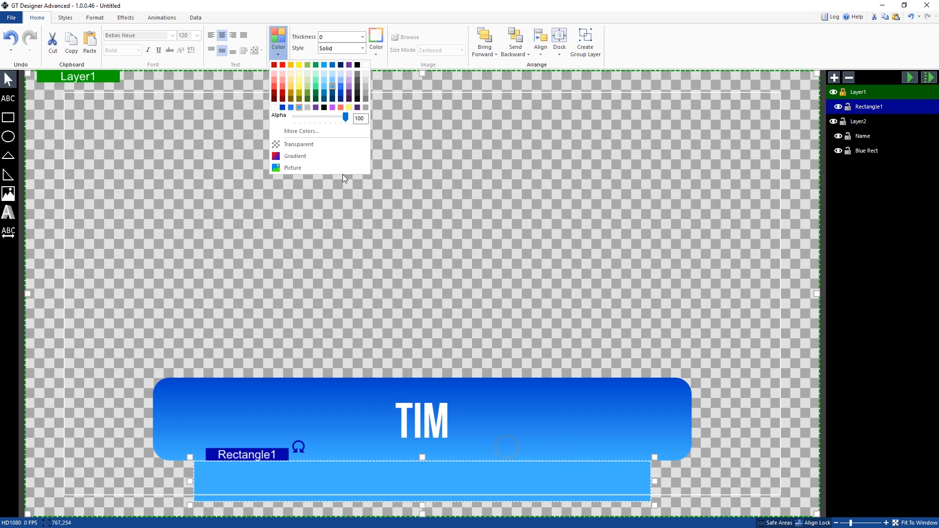
click(366, 68)
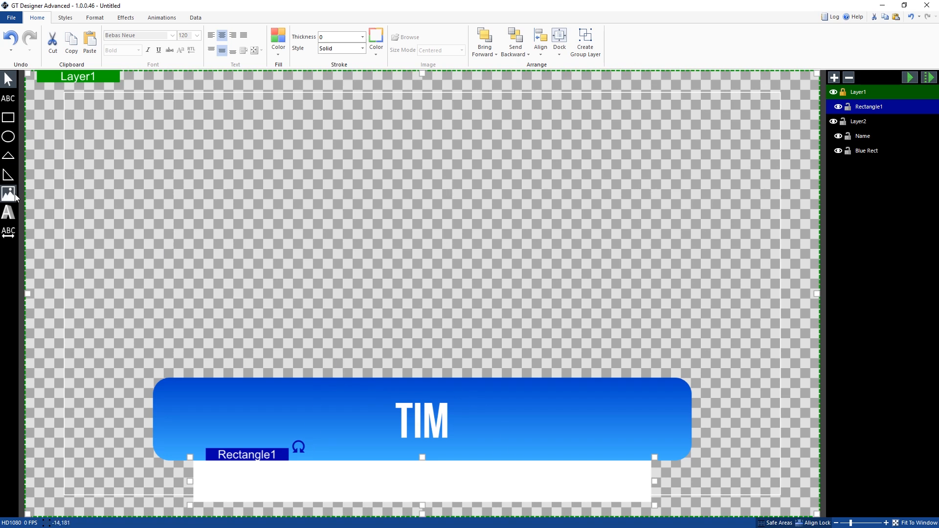
Step: Add a wide text block inside the white rectangle and align it to the horizontal center of the canvas
click(8, 98)
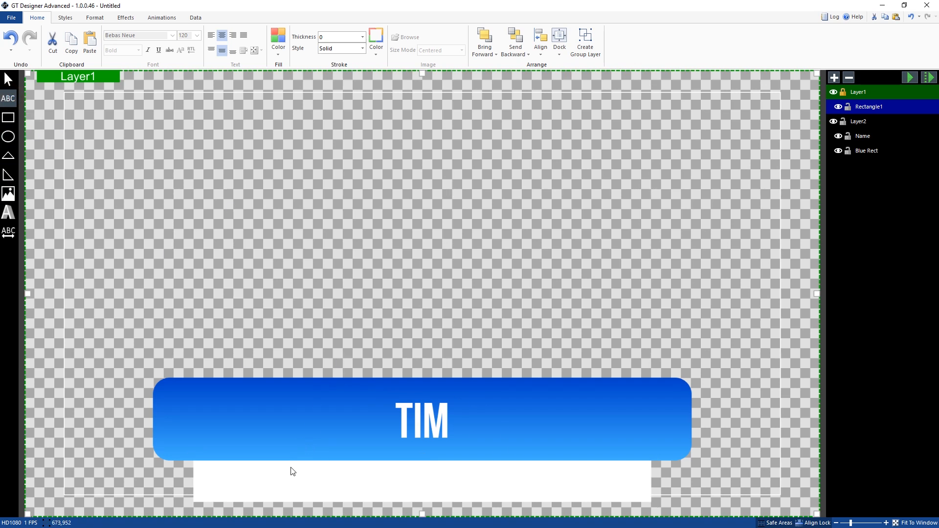
drag(240, 464, 622, 495)
right_click(512, 484)
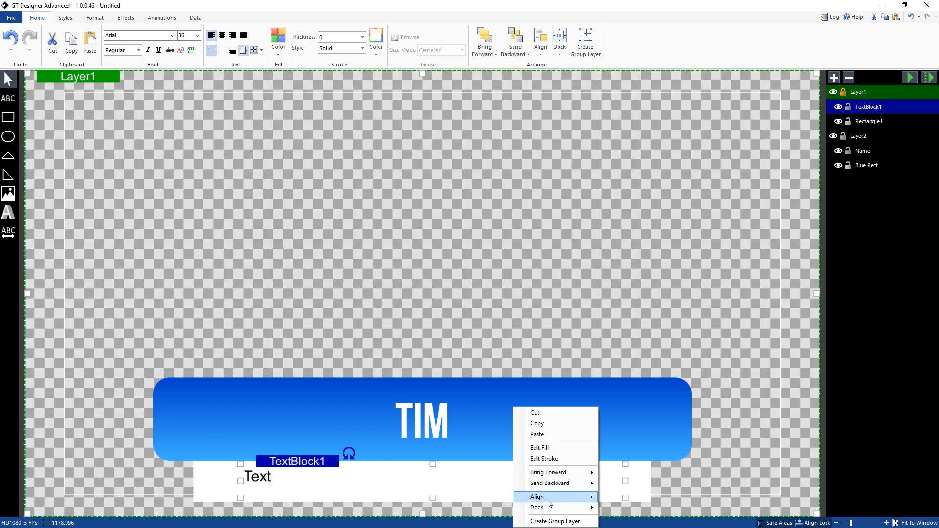
mouse_move(572, 496)
click(638, 478)
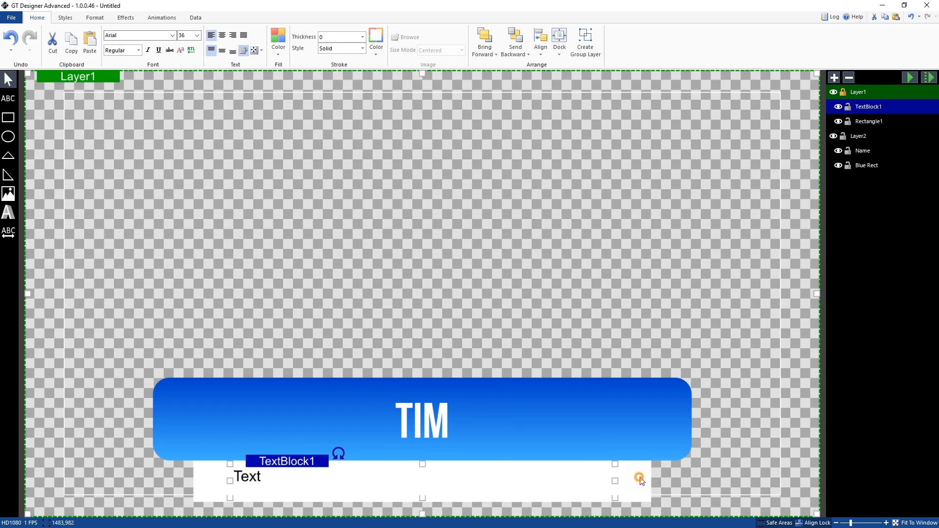
Step: Set the new text block's font to Bebas Neue, its size to 72 and its fill color to light blue
click(172, 35)
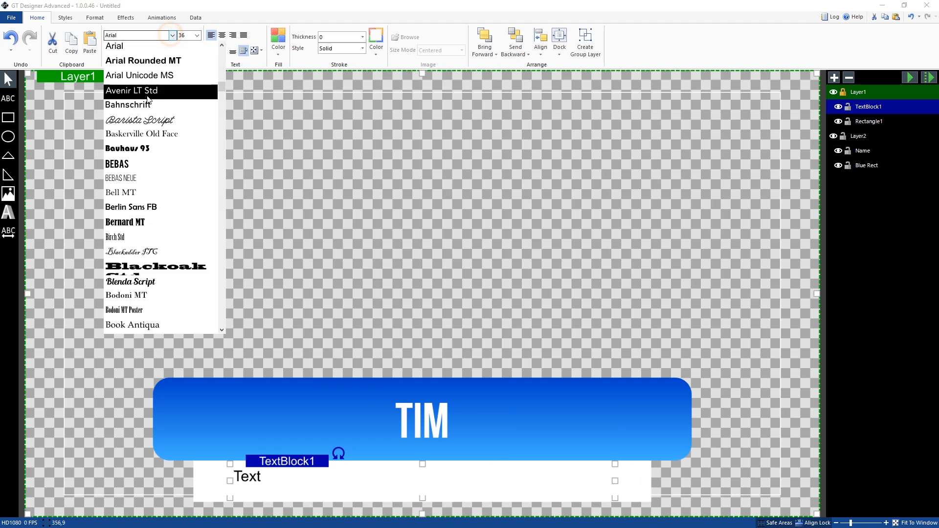
click(147, 182)
click(196, 35)
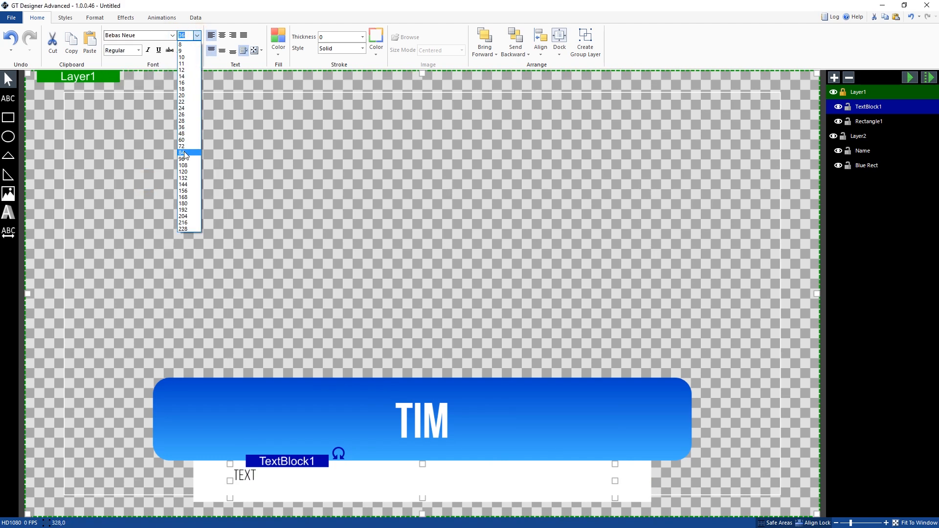
click(189, 148)
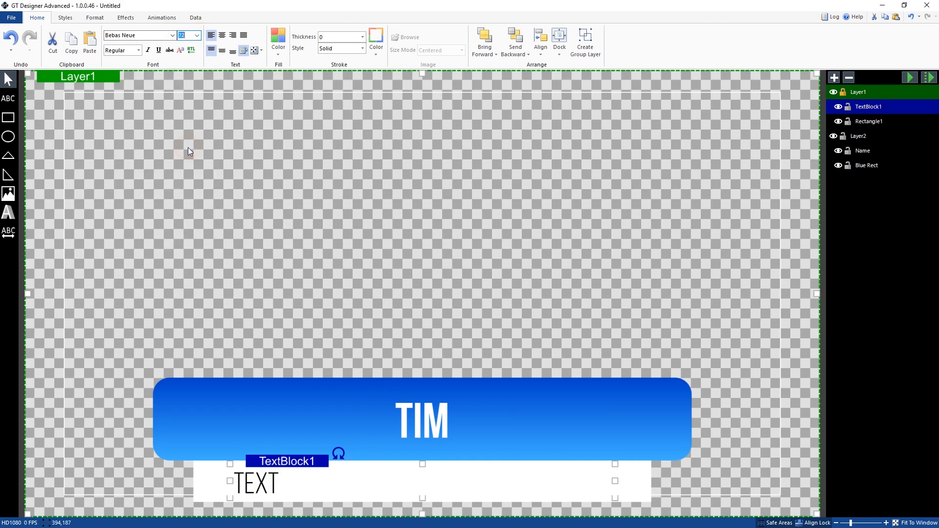
click(277, 52)
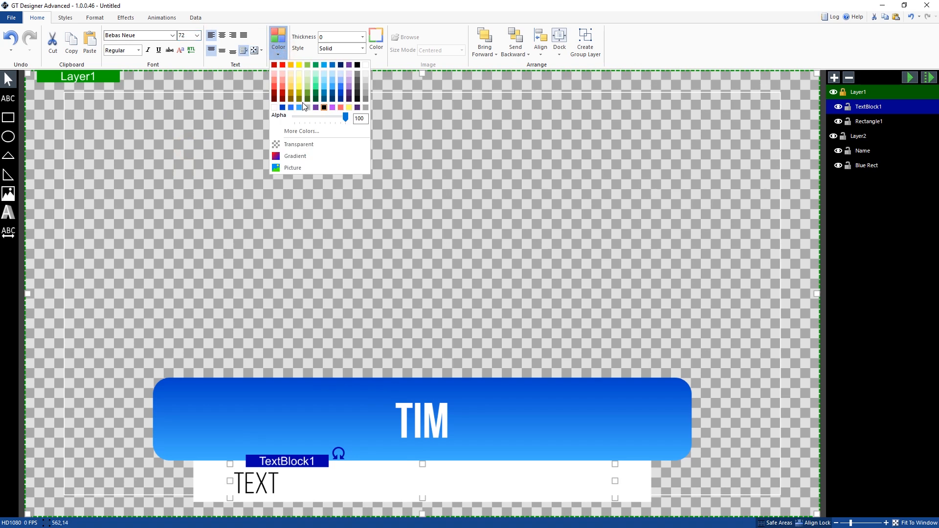
click(300, 109)
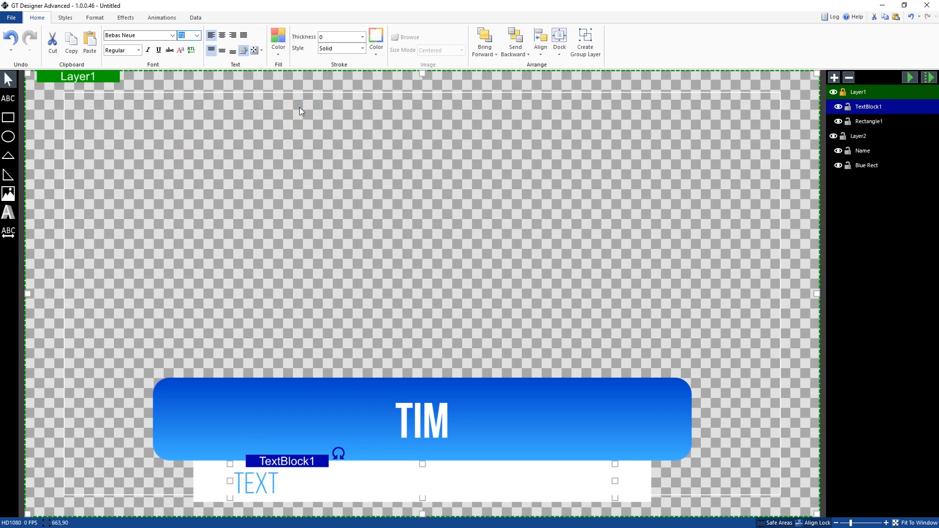
Step: Make the new text bold and center it horizontally and vertically in its block, with text wrapping turned off
click(139, 50)
click(120, 73)
click(222, 50)
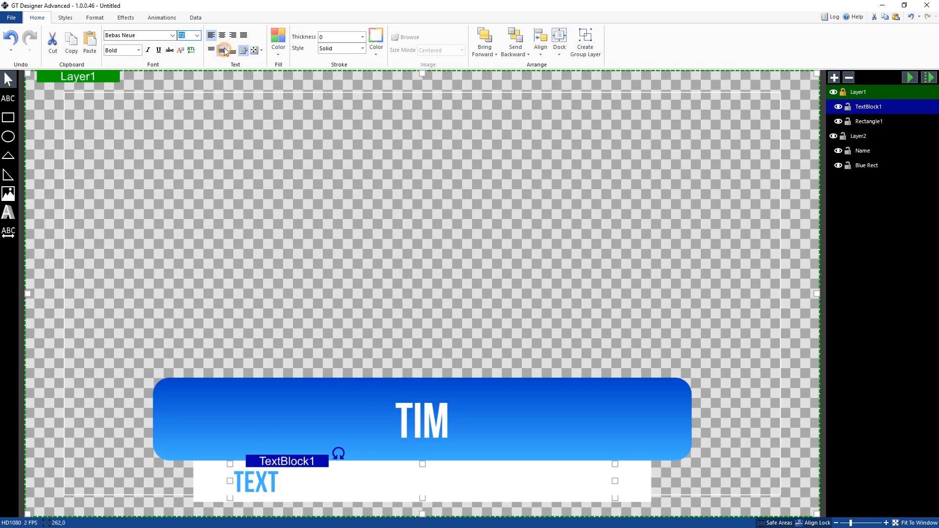
click(222, 35)
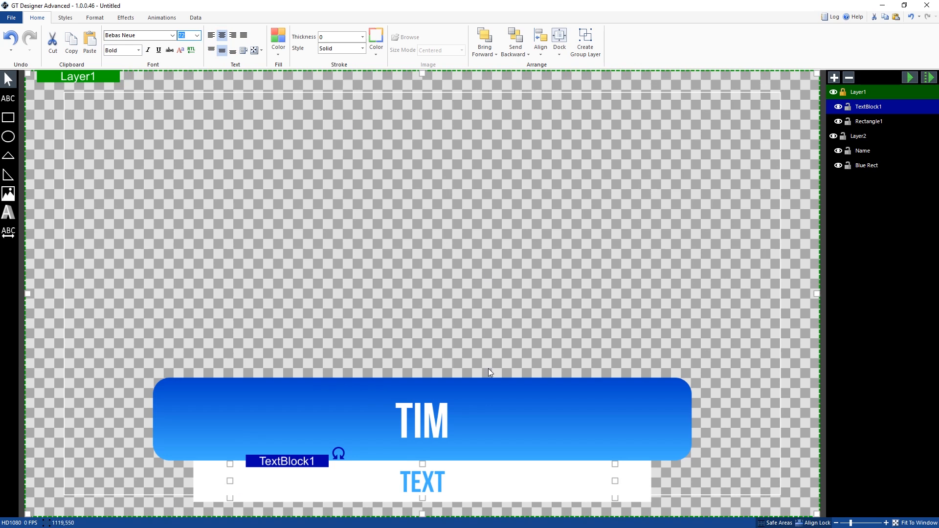
Step: Replace the placeholder text with ASSISTANT TO THE REGIONAL MANAGER and rename the text block Title
double_click(435, 482)
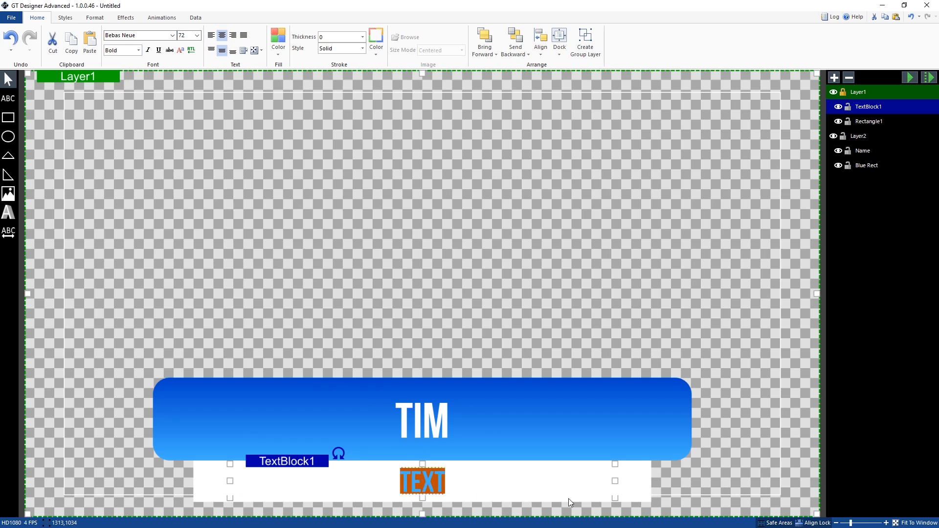
text(ASSIS)
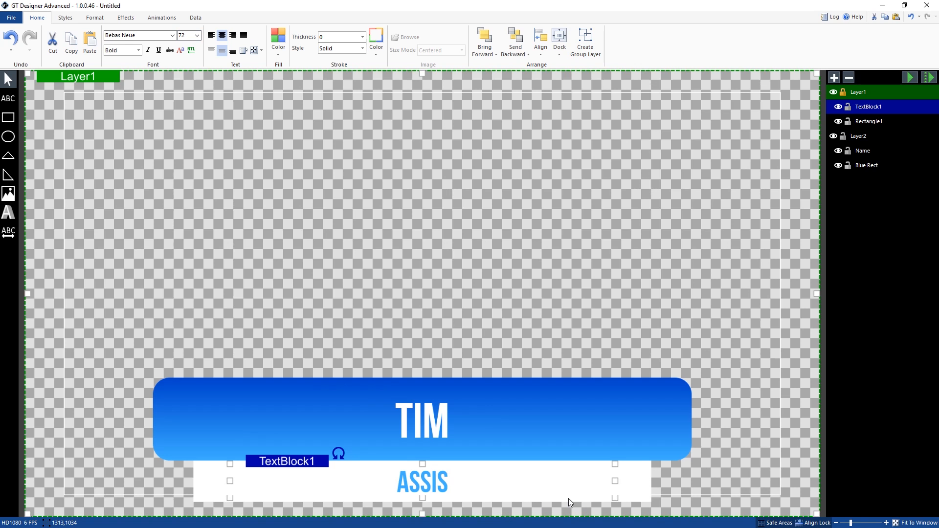
text(TANT TO)
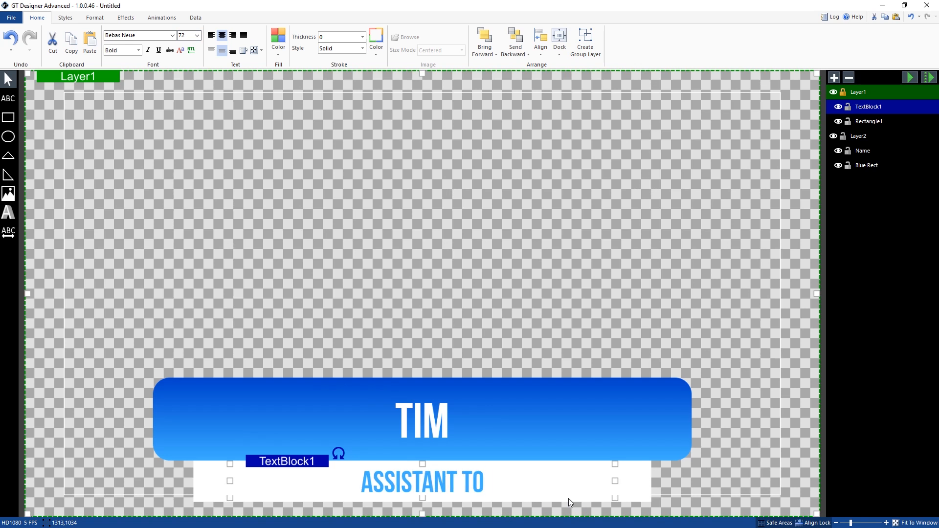
text( THE REGIONAL MANAGER)
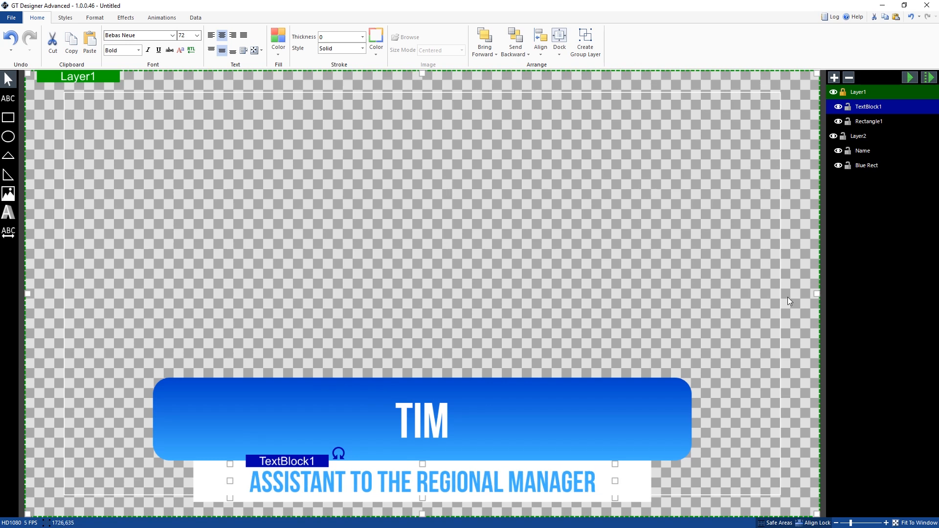
double_click(868, 106)
text(Title)
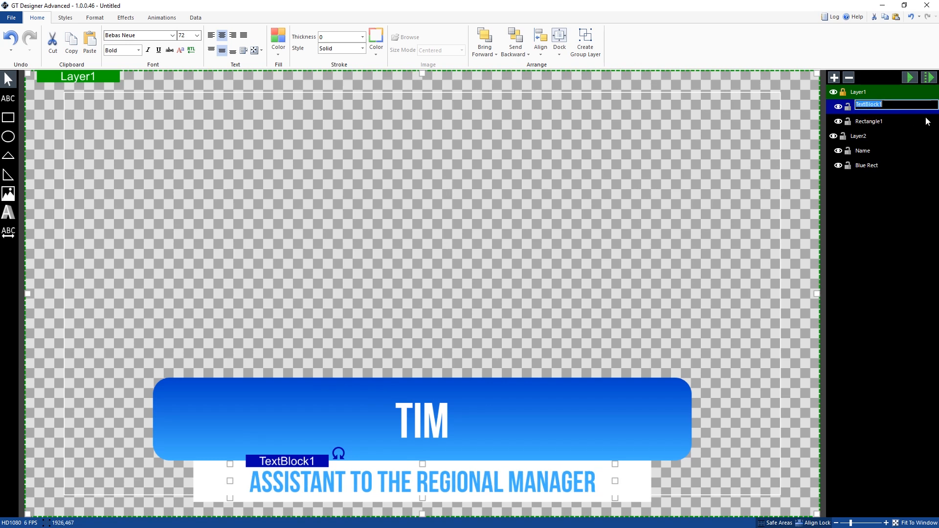
Step: Finish naming the job-title text block Title and rename the white rectangle behind it as White Rect
key(Return)
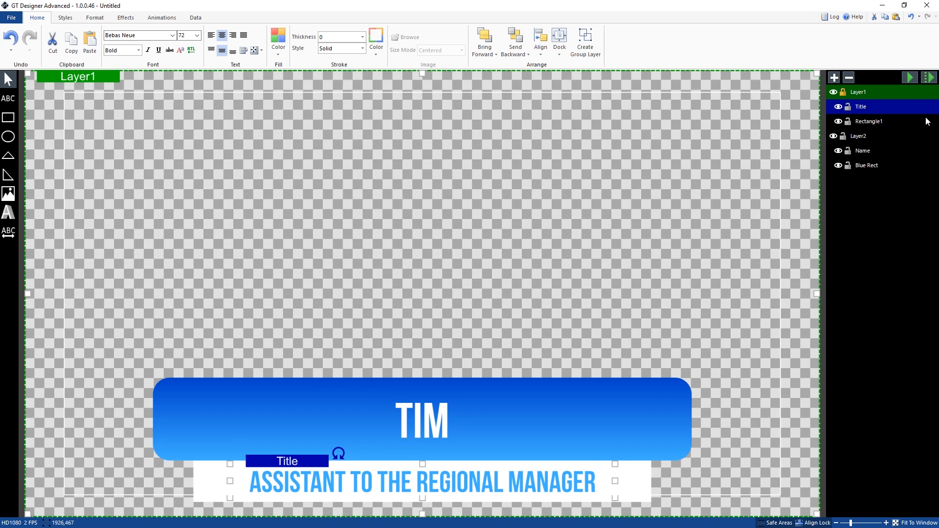
click(926, 121)
double_click(877, 122)
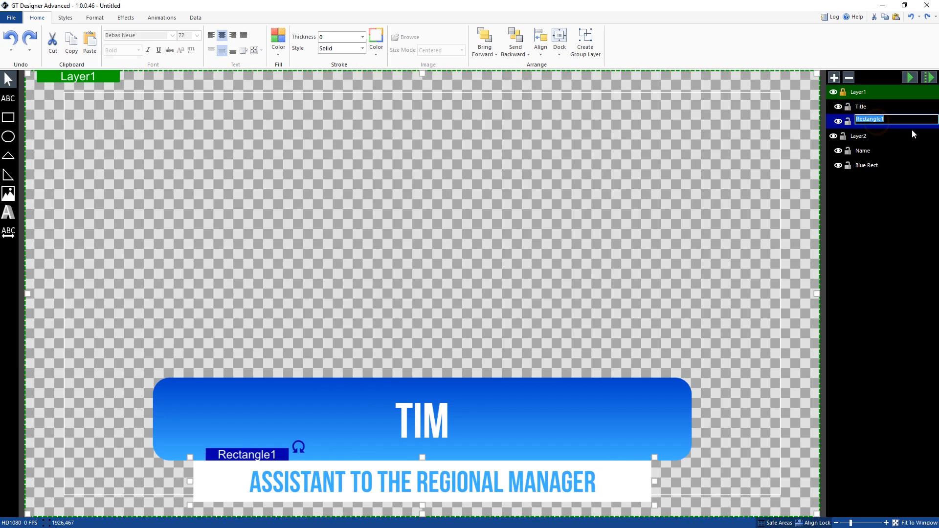
text(White REct)
key(Return)
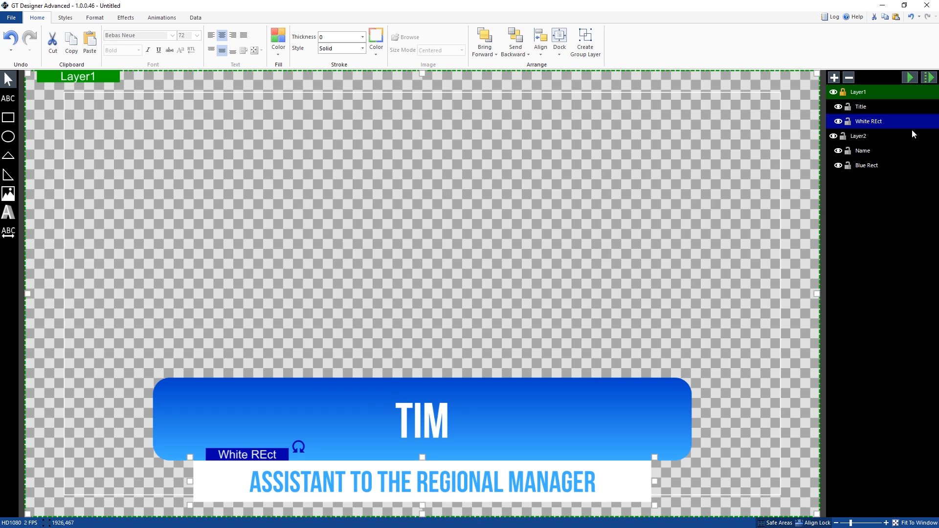
double_click(911, 124)
click(877, 121)
key(Return)
Step: Group the Title text and White Rect into their own group layer
click(457, 470)
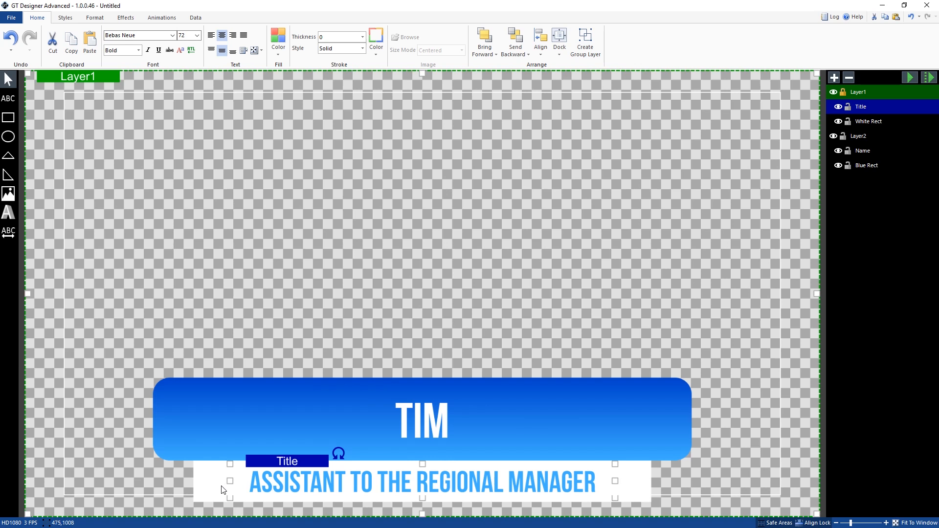
ctrl+click(877, 124)
right_click(877, 124)
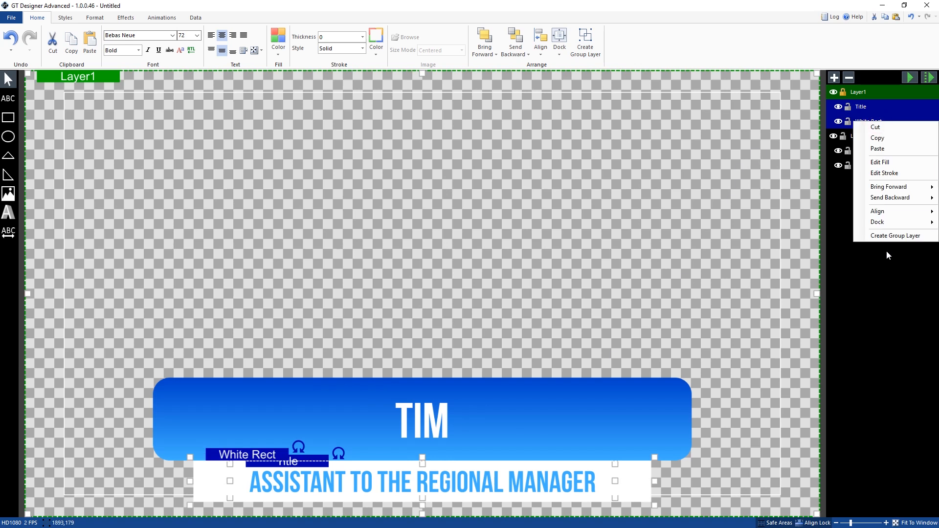
click(898, 237)
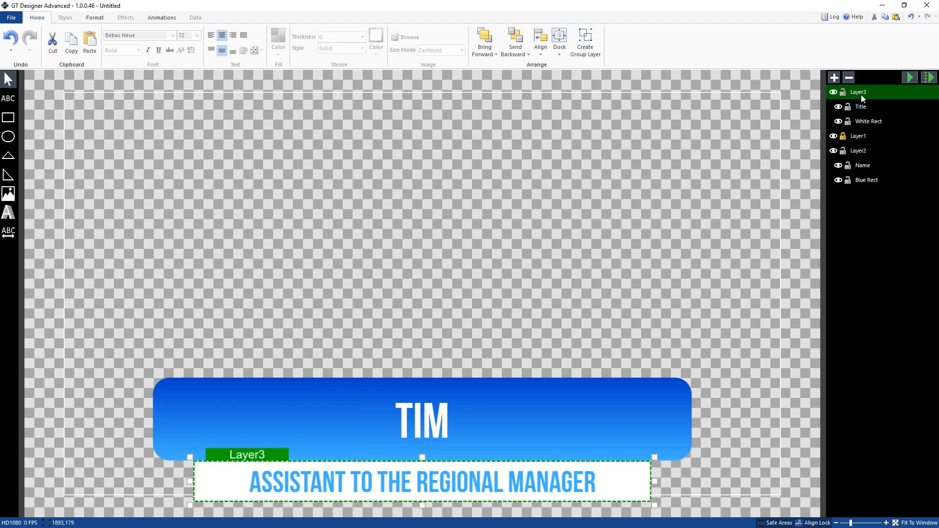
Step: Move the empty Layer1 to the end of the layer list, beneath Layer2 and its objects
click(863, 140)
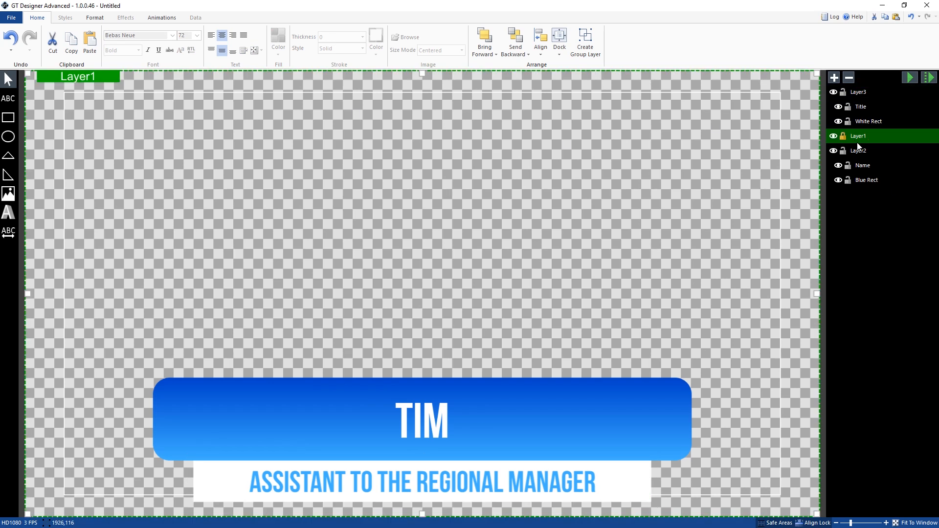
drag(855, 138, 862, 184)
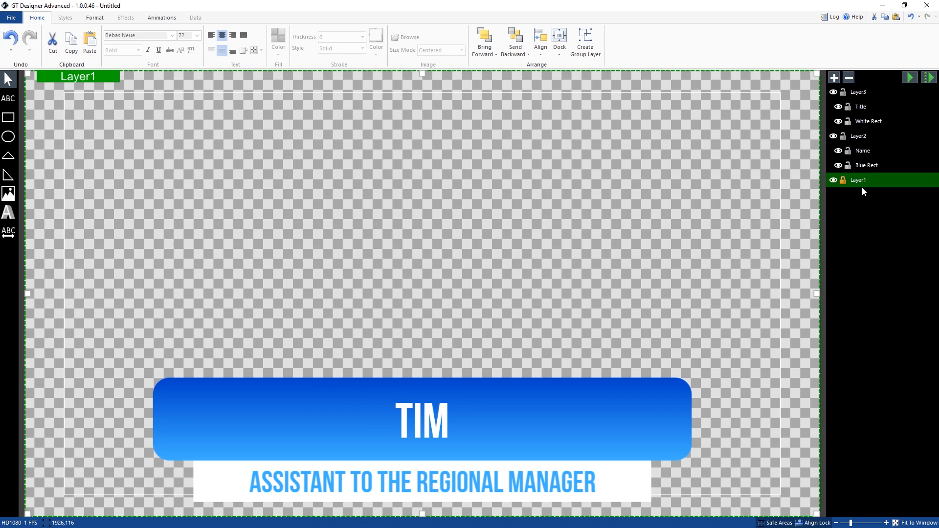
click(858, 93)
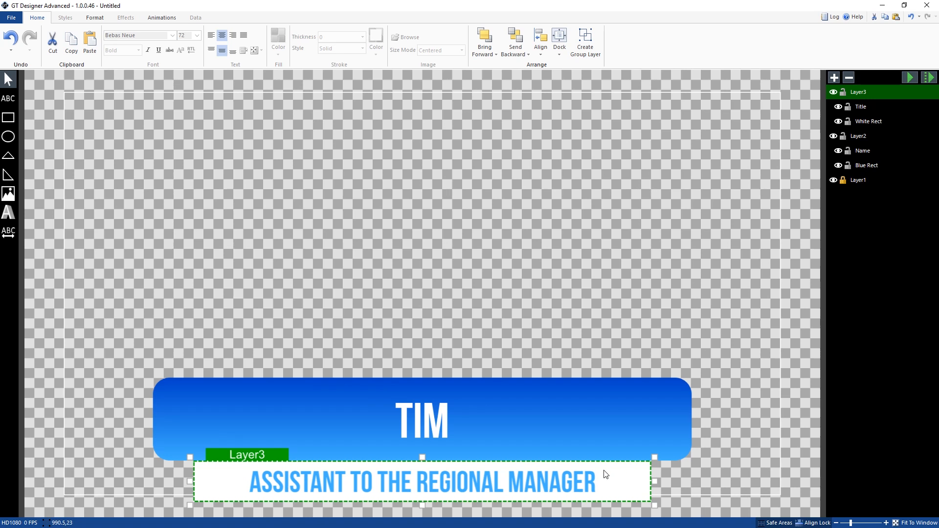
Step: Align the Title text to the vertical middle of its group layer
click(567, 483)
right_click(540, 487)
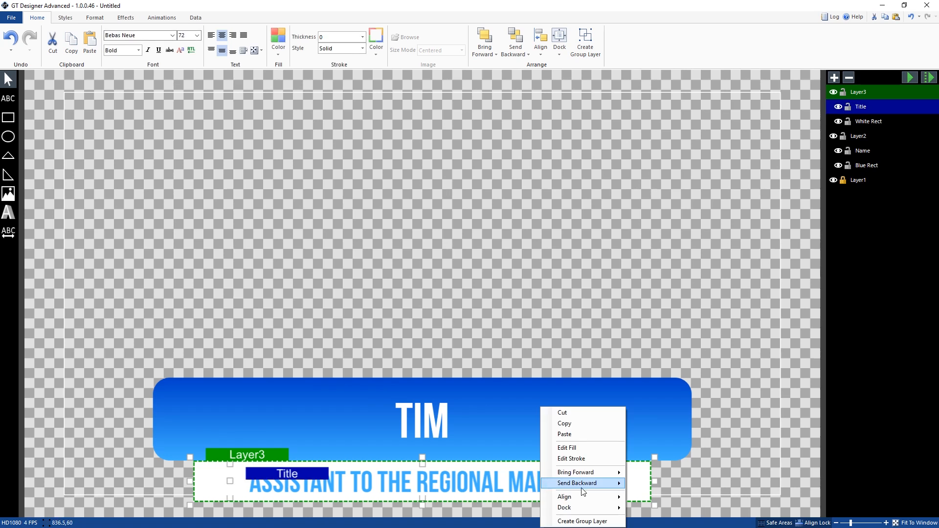
mouse_move(583, 497)
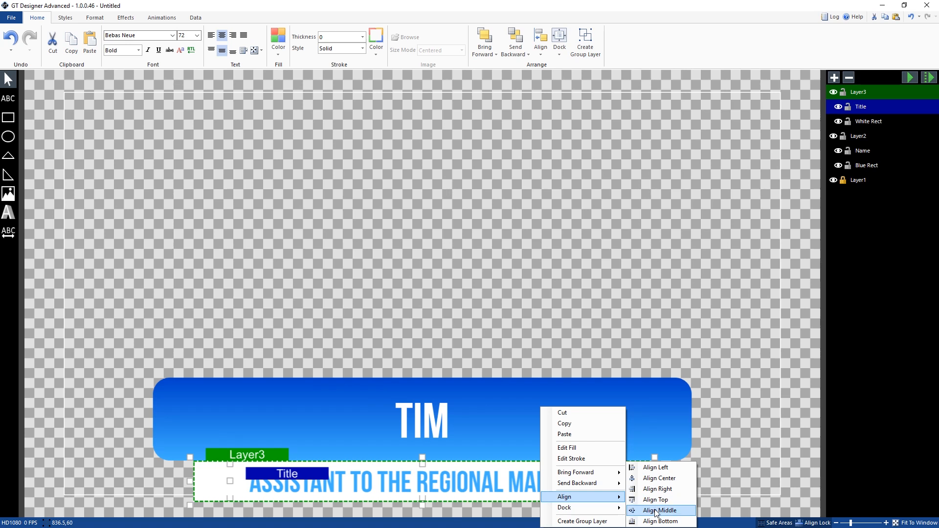
click(656, 511)
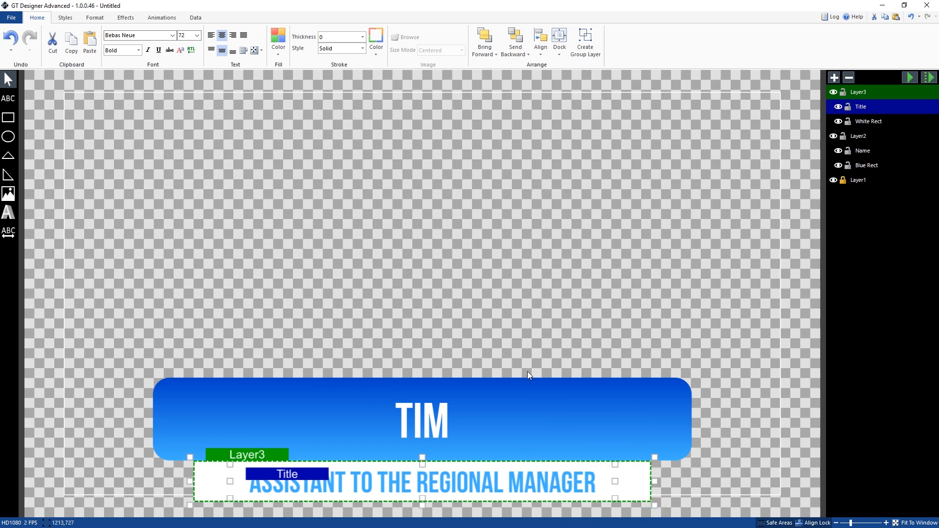
Step: Try adding a small rectangle inside Layer3 near the start of the white bar and undo it
key(ctrl+z)
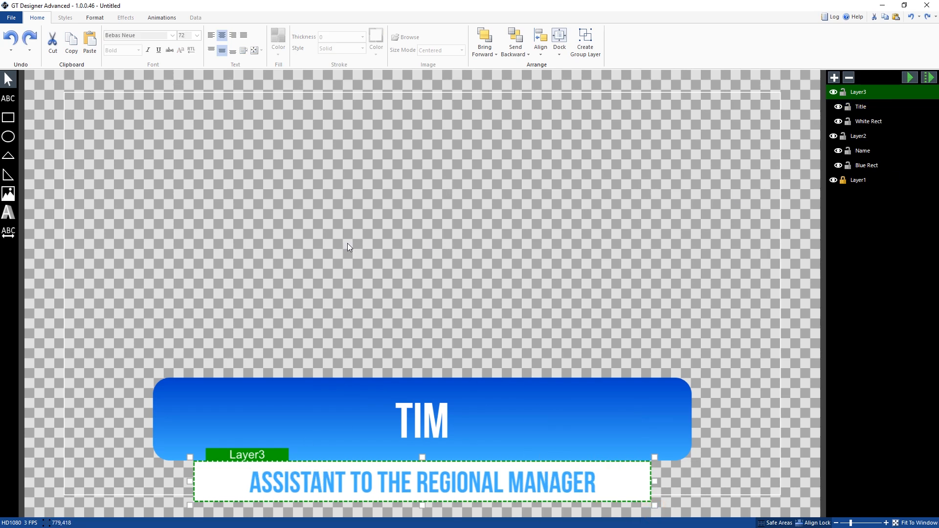
click(8, 119)
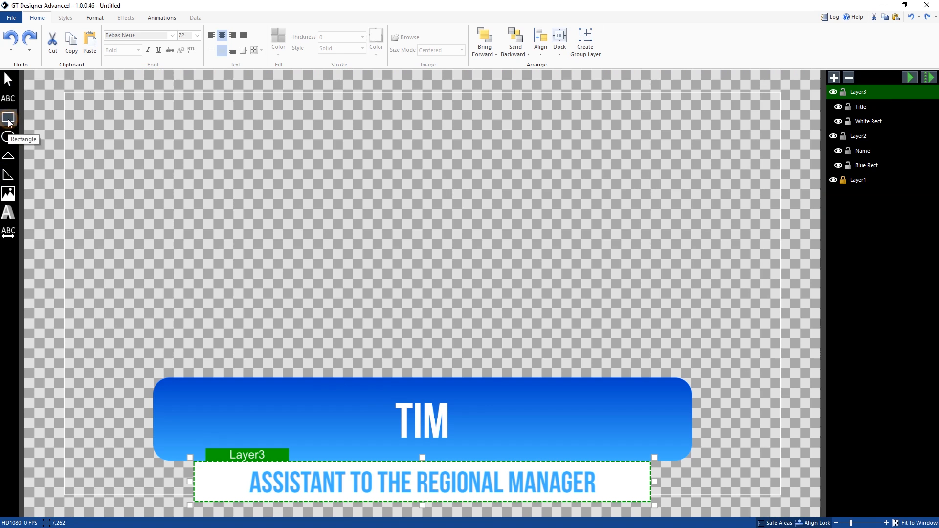
drag(218, 167, 242, 179)
click(863, 93)
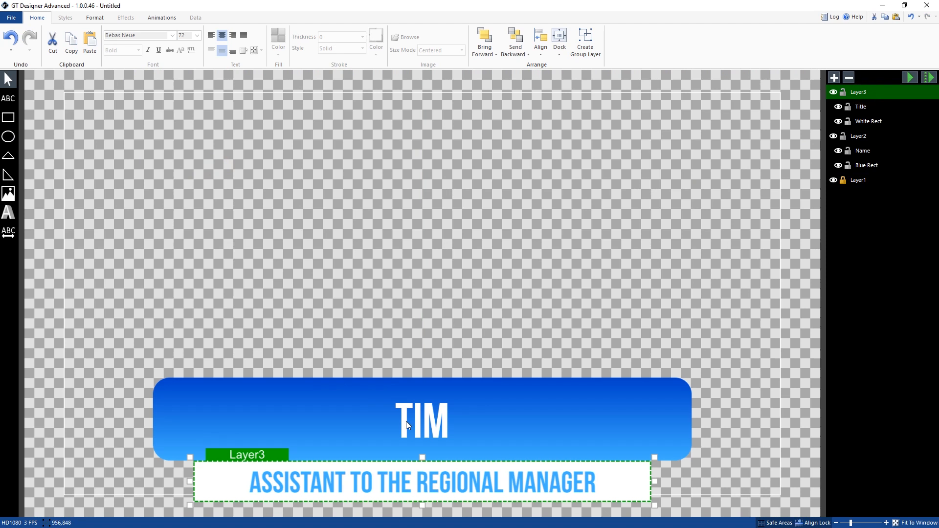
click(8, 118)
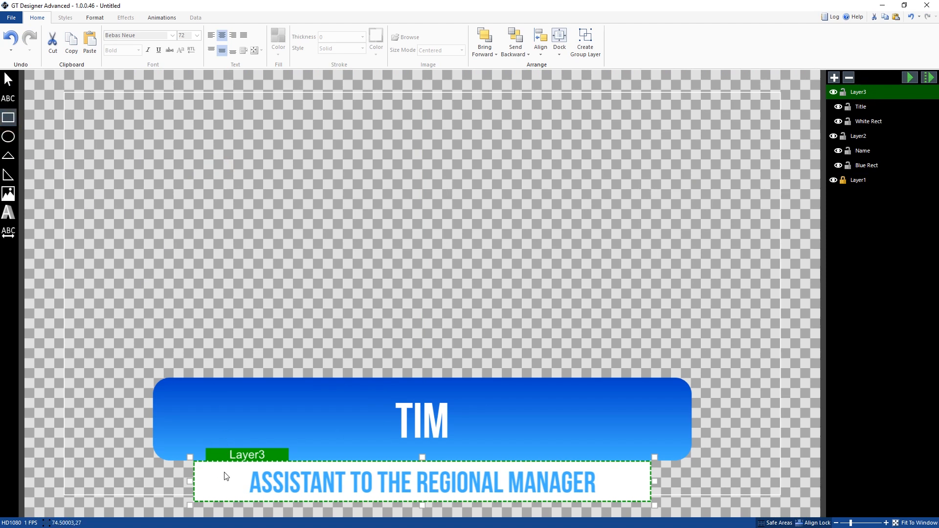
drag(219, 474, 248, 492)
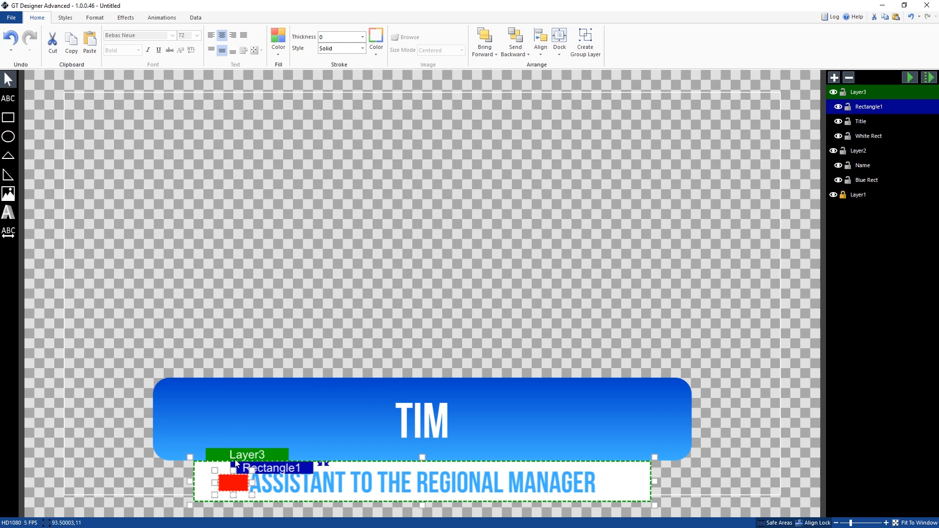
key(ctrl+z)
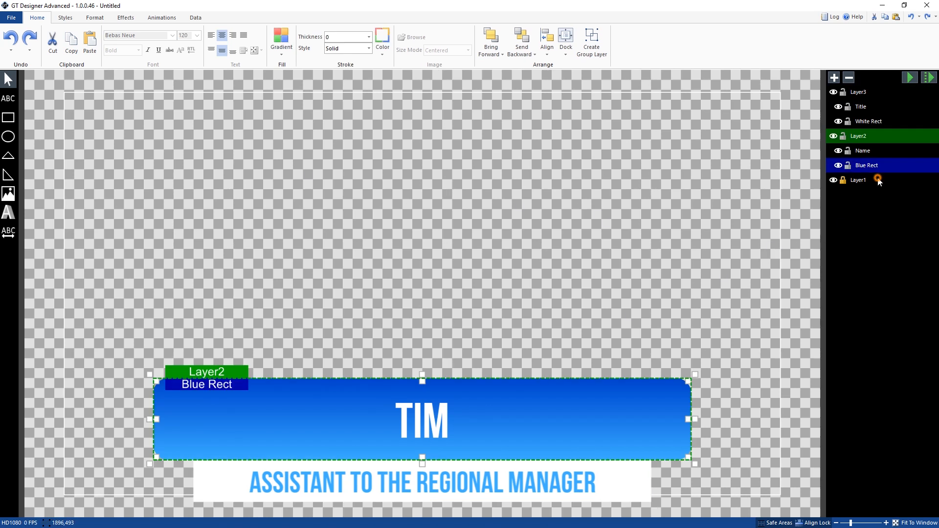
Step: Draw a large rectangle on Layer1 above the blue name bar and turn it into its own group layer
click(878, 180)
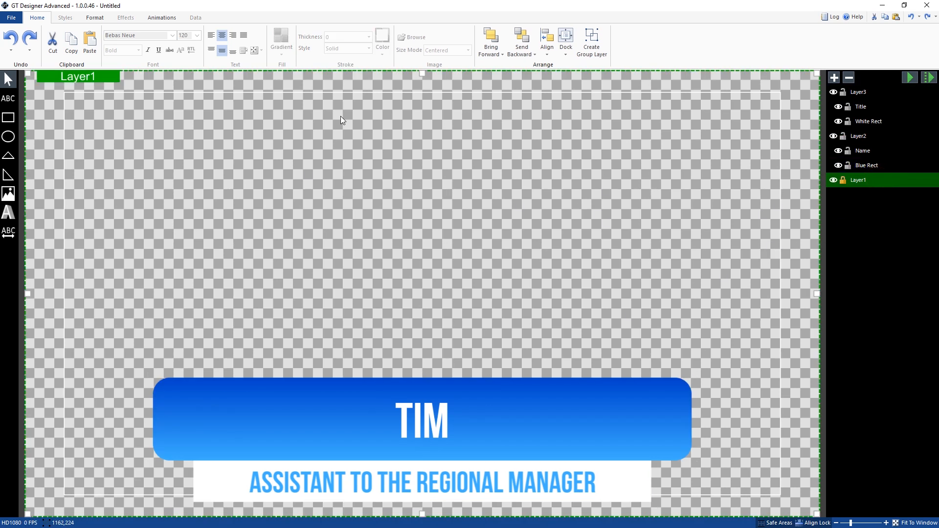
click(8, 117)
mouse_move(169, 144)
mouse_down()
mouse_move(294, 189)
mouse_move(605, 342)
mouse_up()
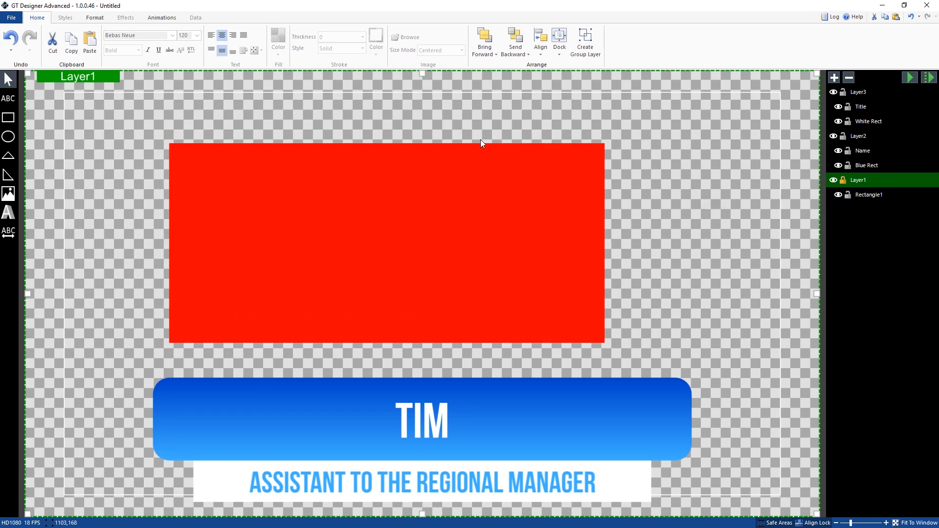
click(868, 195)
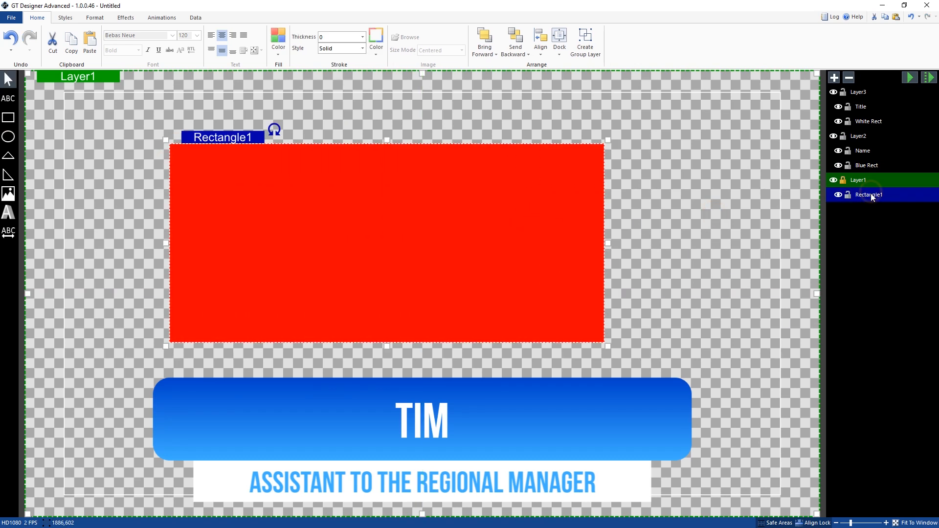
right_click(871, 194)
click(885, 312)
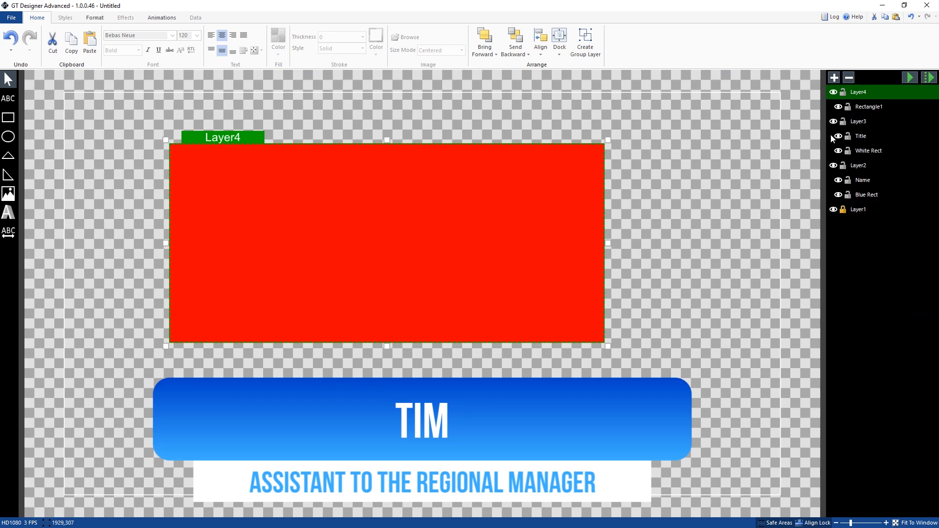
Step: Delete Layer4 together with its red rectangle
click(847, 79)
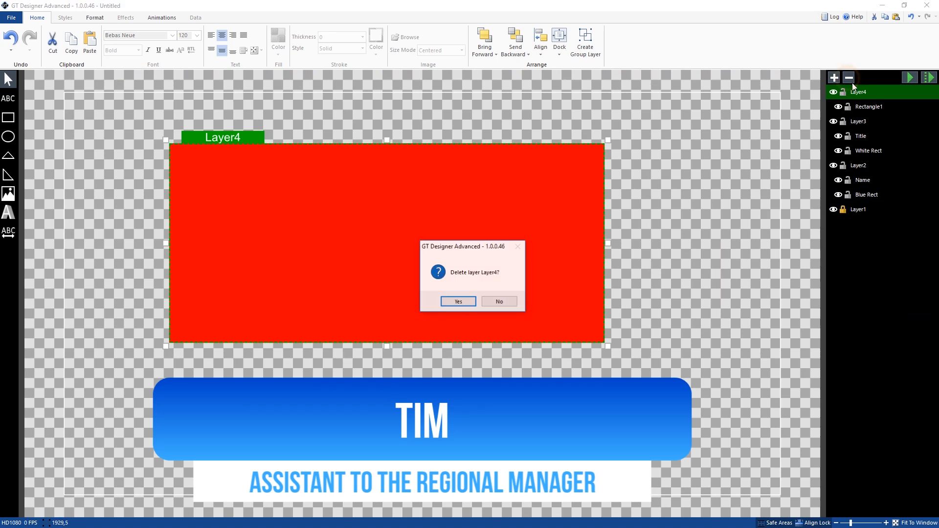
click(458, 302)
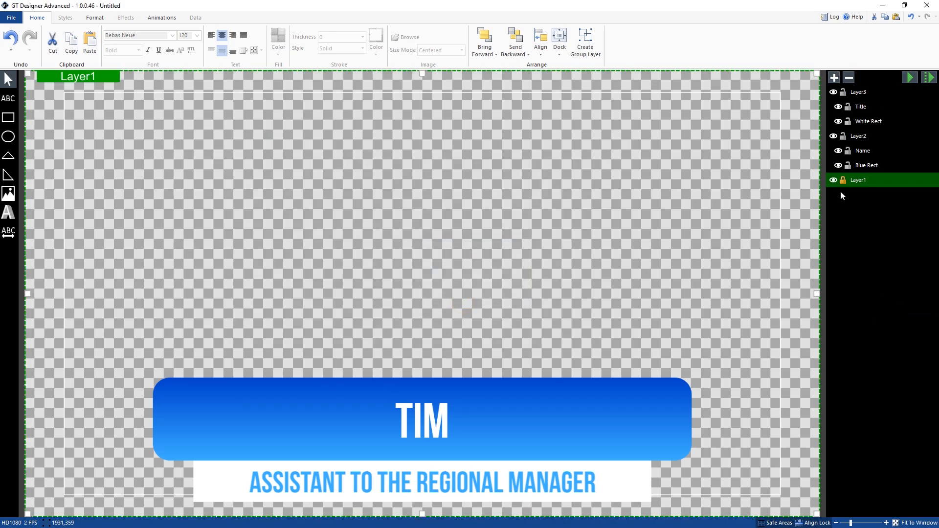
Step: Rename the layer holding the name text and blue rectangle as Name Layer
click(859, 139)
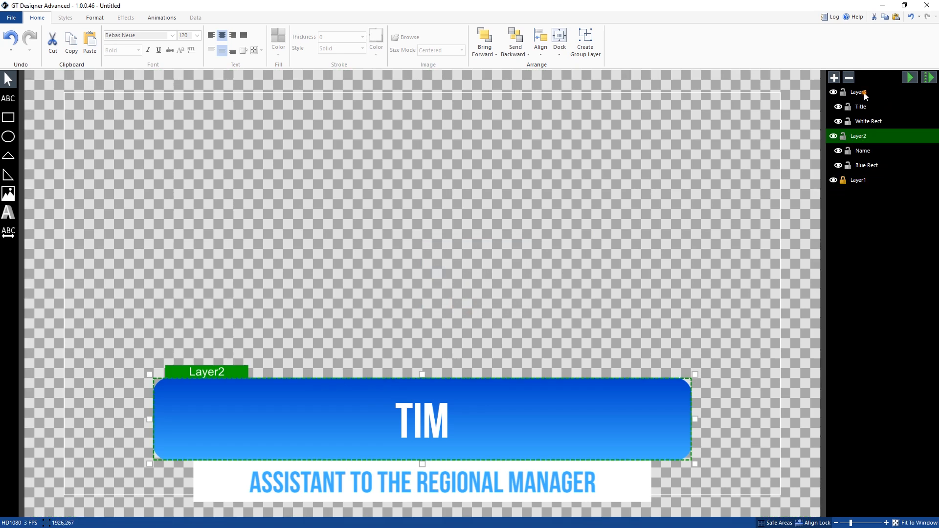
click(860, 92)
click(875, 136)
click(869, 137)
text(Name )
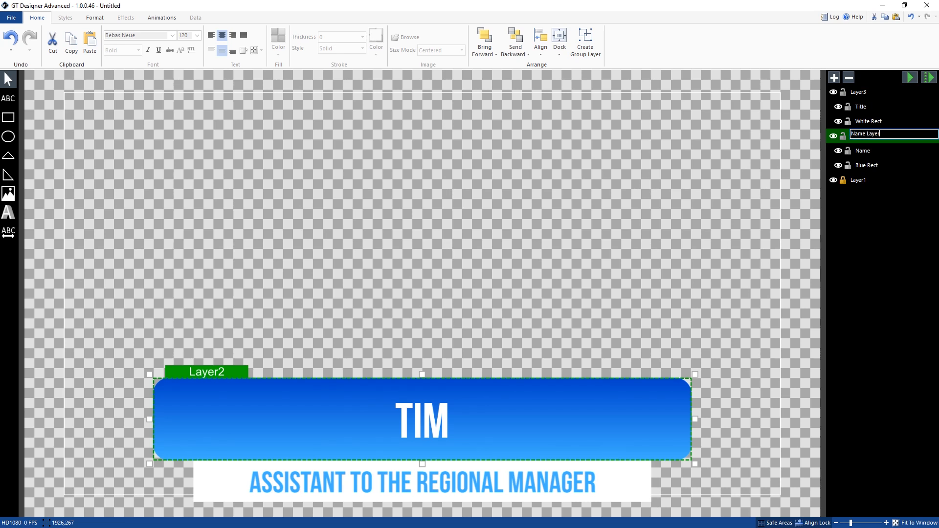
text(Layer)
Step: Rename the layer holding the job title and white rectangle as Title layer
click(859, 92)
click(858, 92)
text(Title)
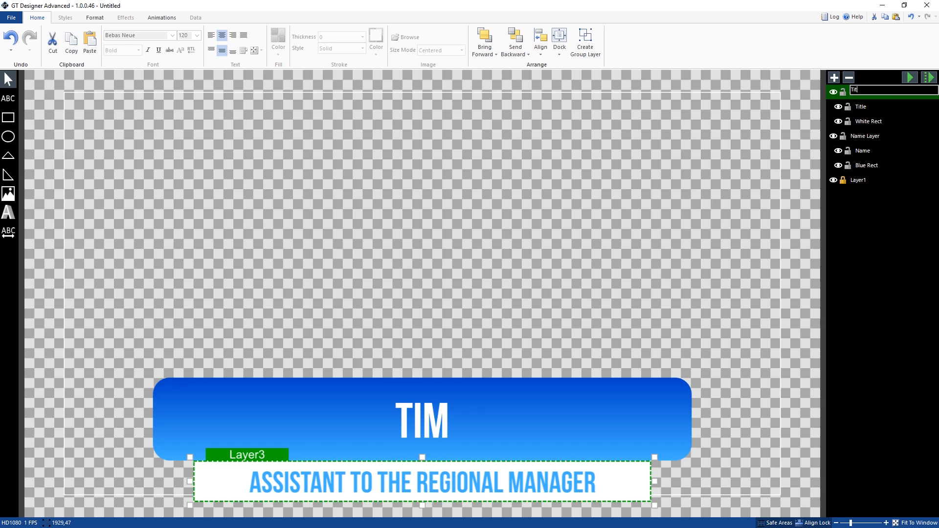
key(Return)
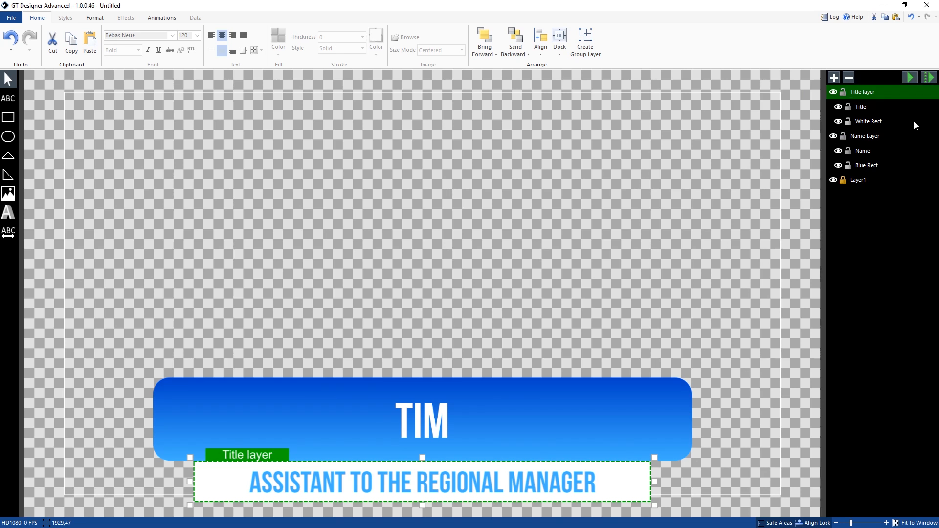
click(695, 307)
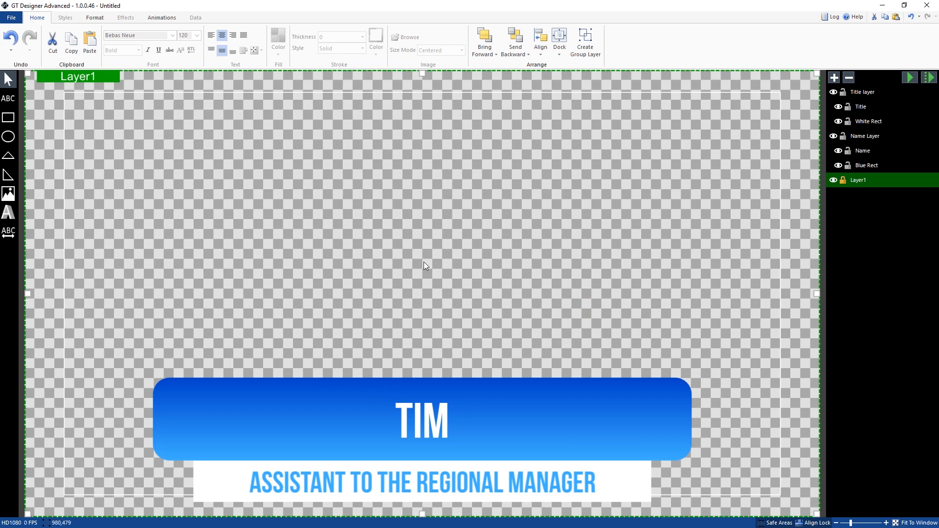
Step: Apply a Fade as the first transition of the Name Layer in the TransitionIn storyboard
click(174, 18)
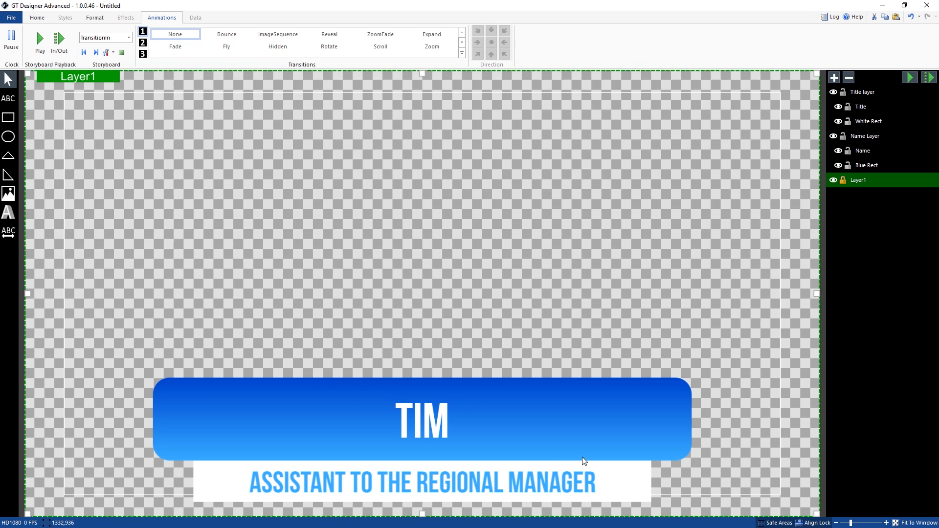
click(565, 404)
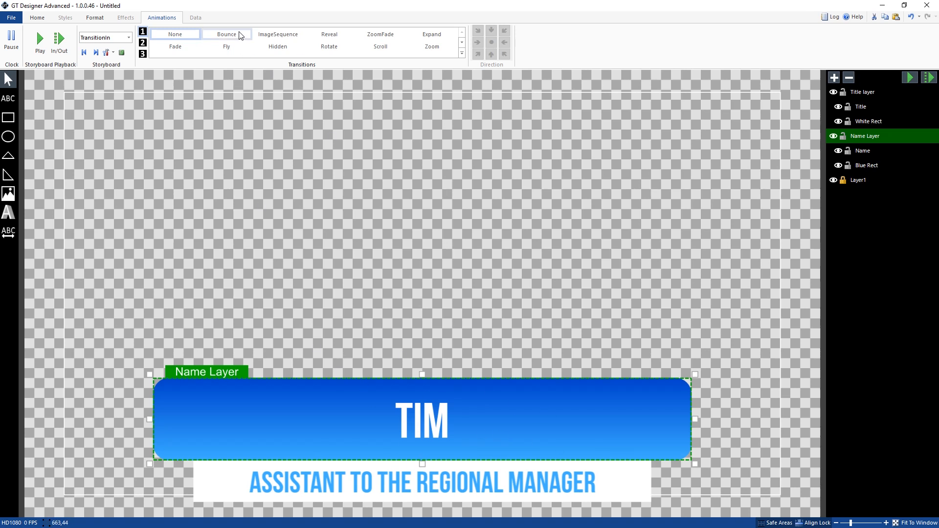
click(182, 47)
click(143, 31)
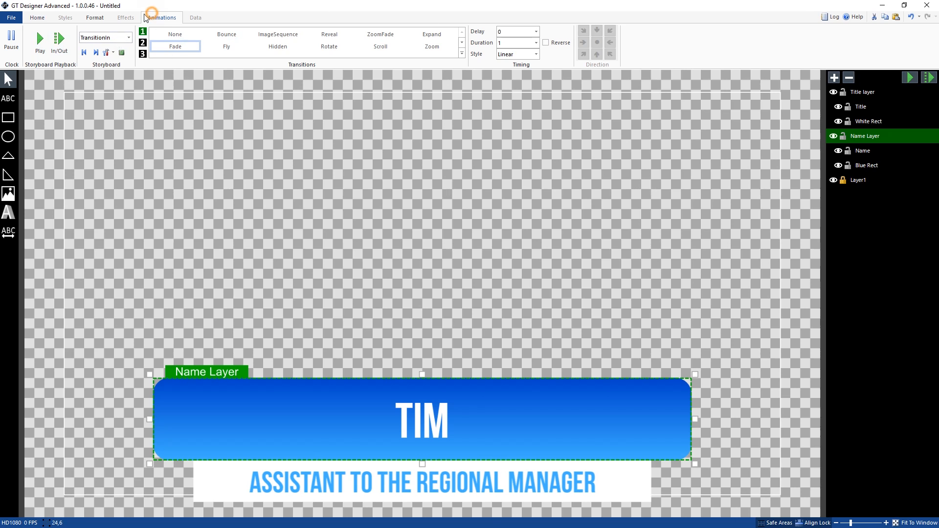
click(119, 39)
click(111, 49)
click(157, 47)
click(179, 46)
Step: Set the Name Layer's fade duration to .5 and preview the in and out transitions
double_click(512, 42)
text(.5)
click(517, 56)
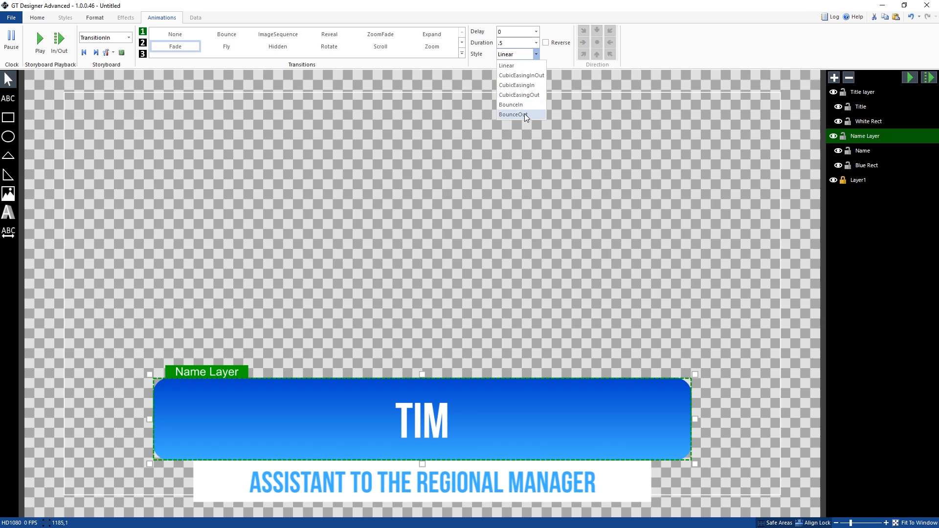
click(566, 62)
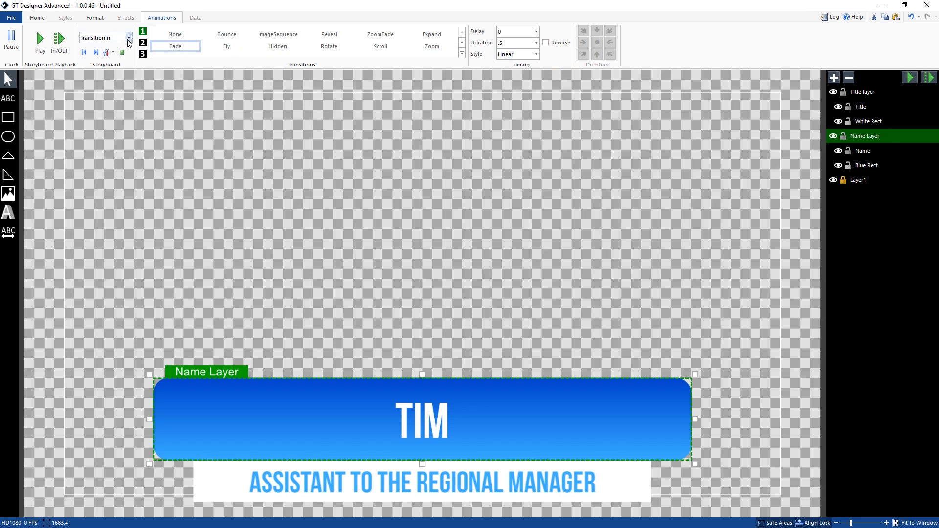
click(929, 78)
Step: Apply a Fade to the Title layer with a 0.5 delay and 0.5 duration, and preview the in and out transitions
click(859, 93)
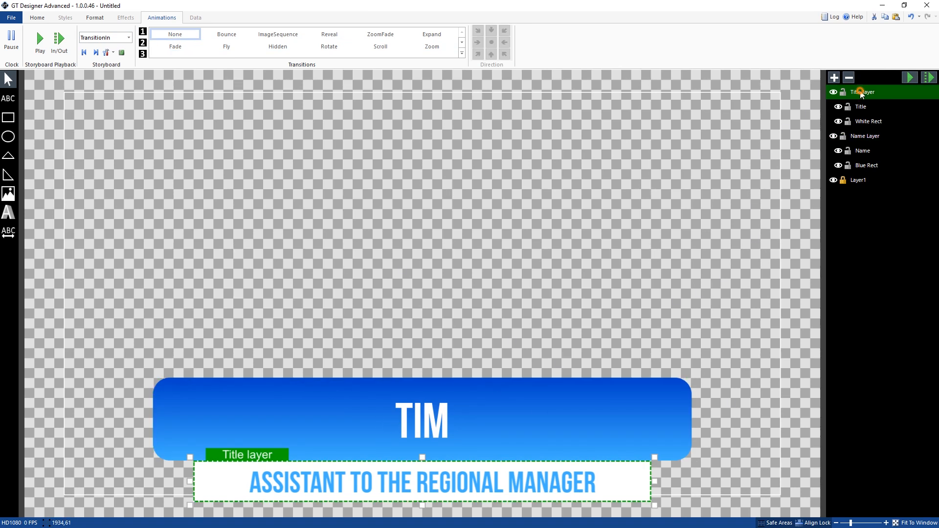
click(189, 49)
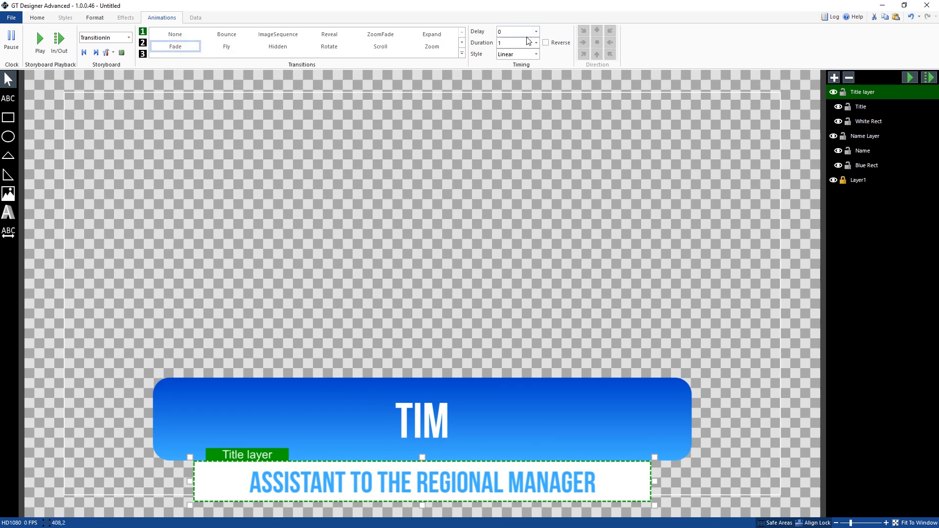
click(512, 30)
text(.)
click(536, 42)
click(512, 56)
click(929, 77)
click(876, 139)
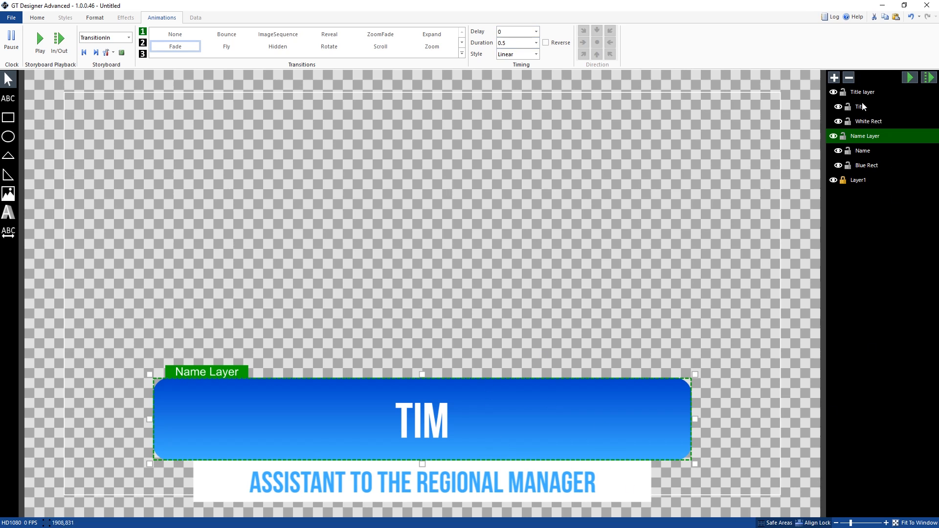
click(925, 80)
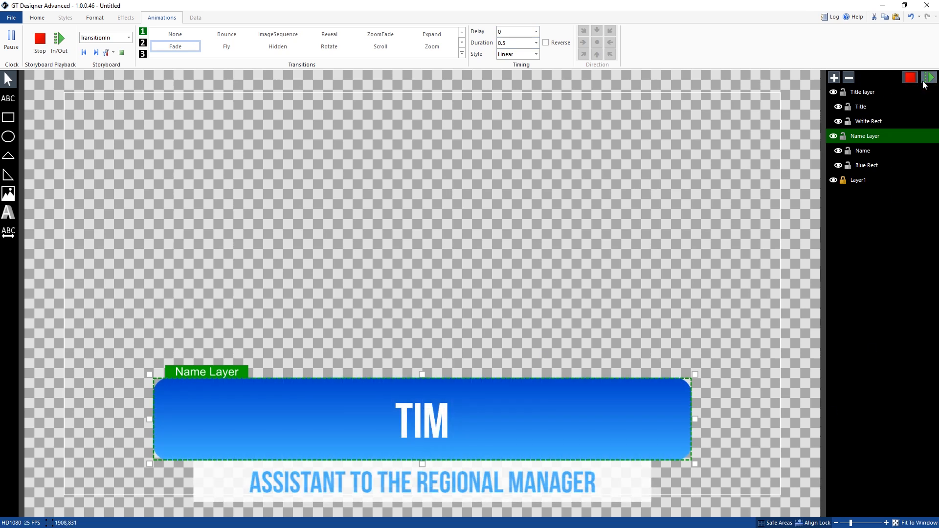
Step: Remove the Fade transitions from the Title layer and the Name Layer, and check the list of all animations
click(863, 92)
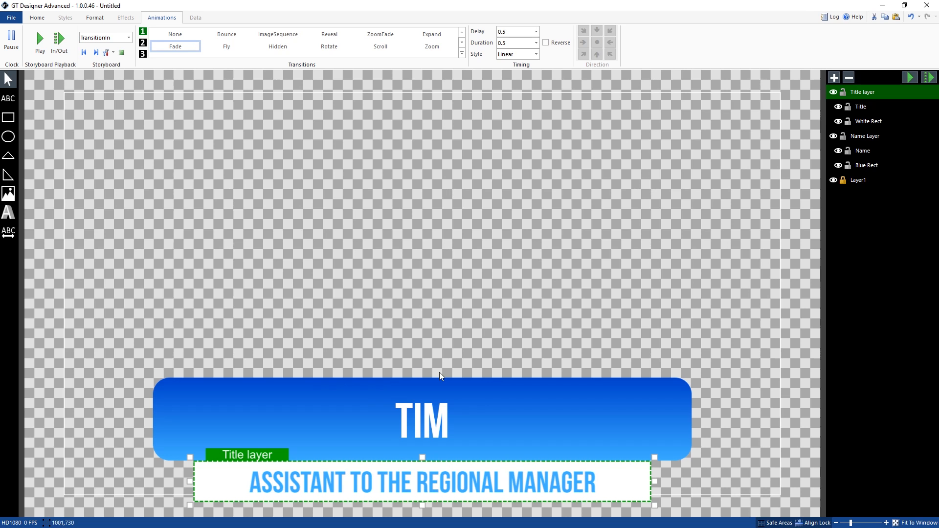
click(175, 38)
click(175, 35)
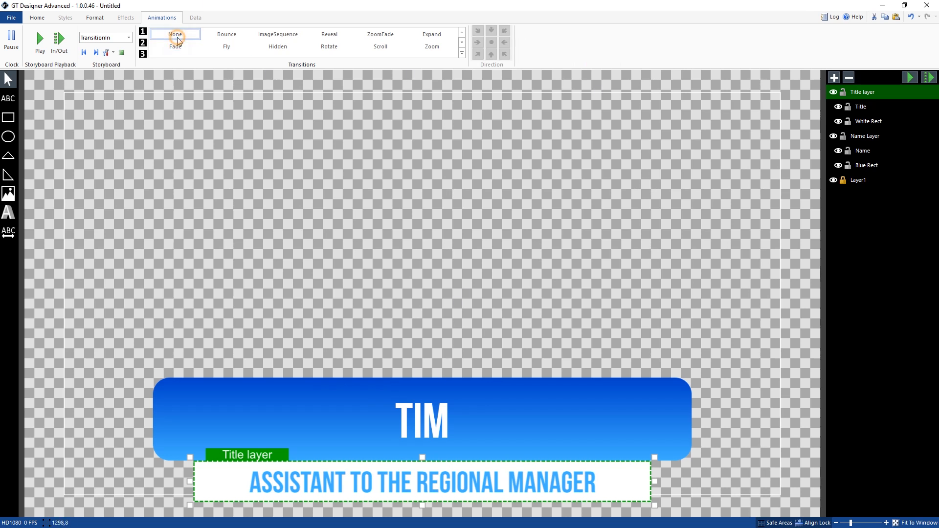
click(863, 137)
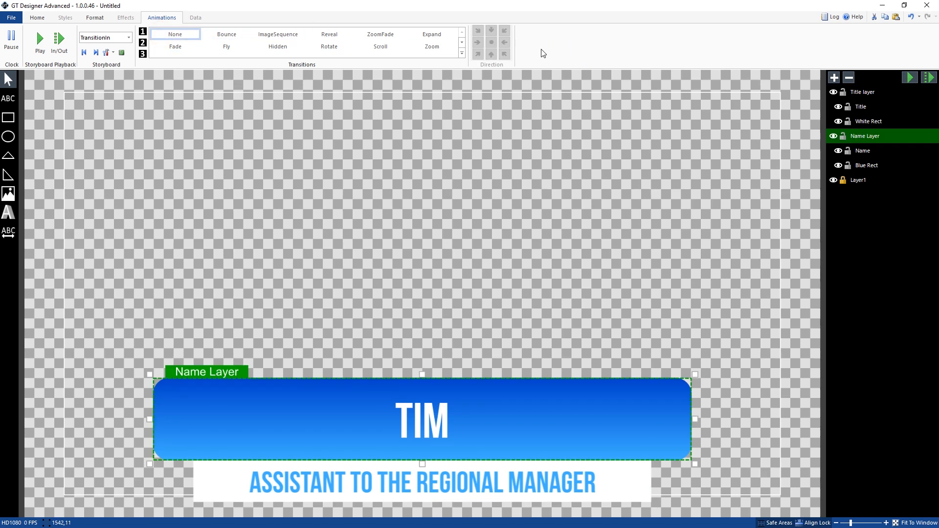
click(121, 53)
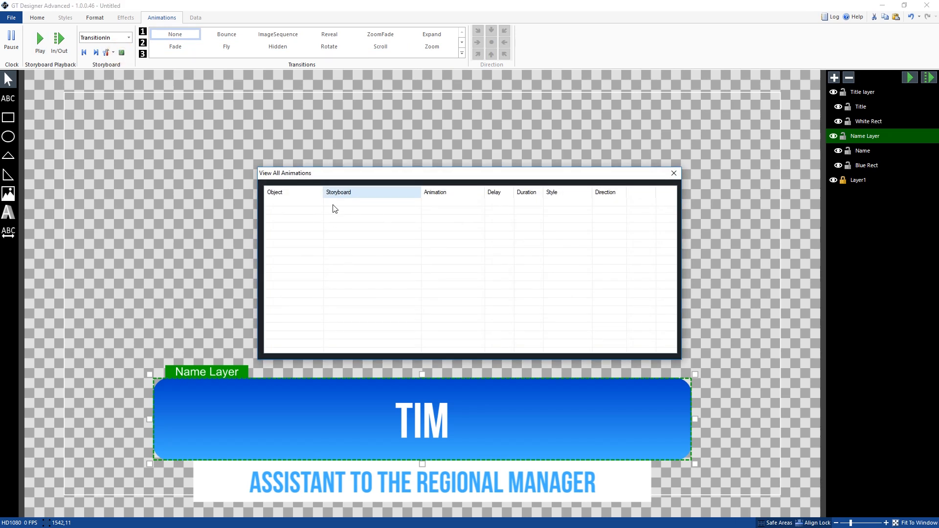
click(674, 173)
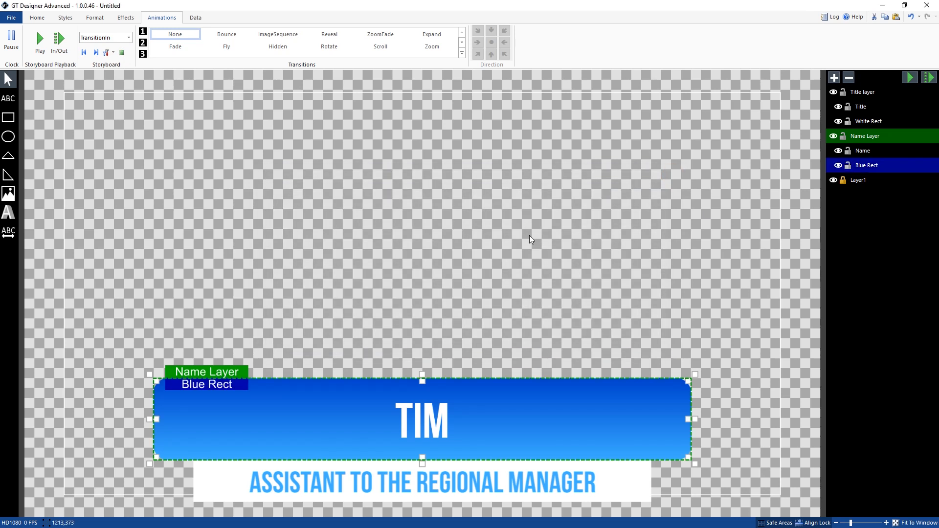
Step: Apply a Fade with a 0.5 duration to the Blue Rect object and preview the in and out transitions
click(541, 259)
click(575, 445)
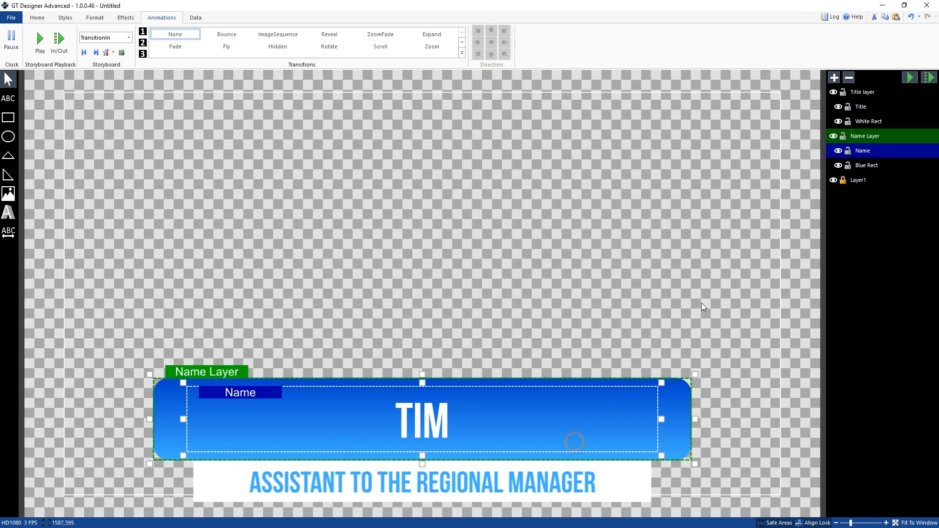
click(876, 166)
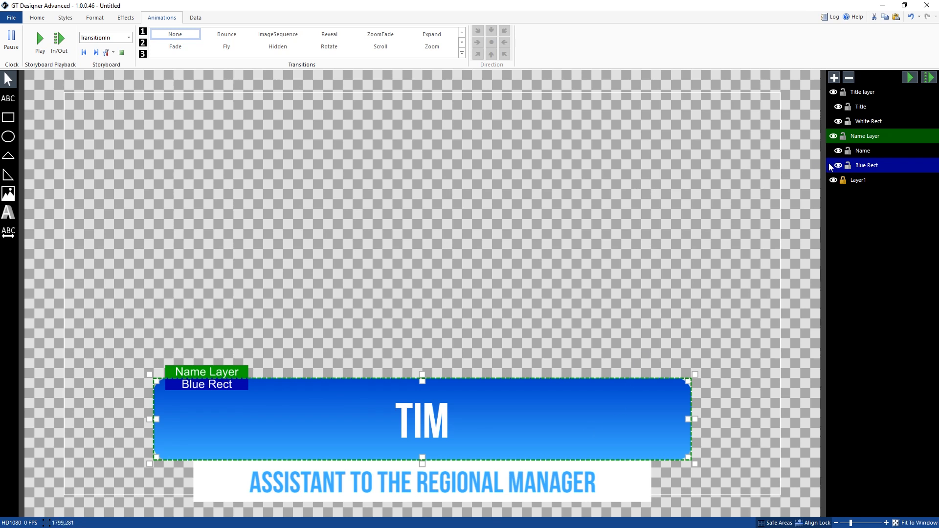
click(184, 48)
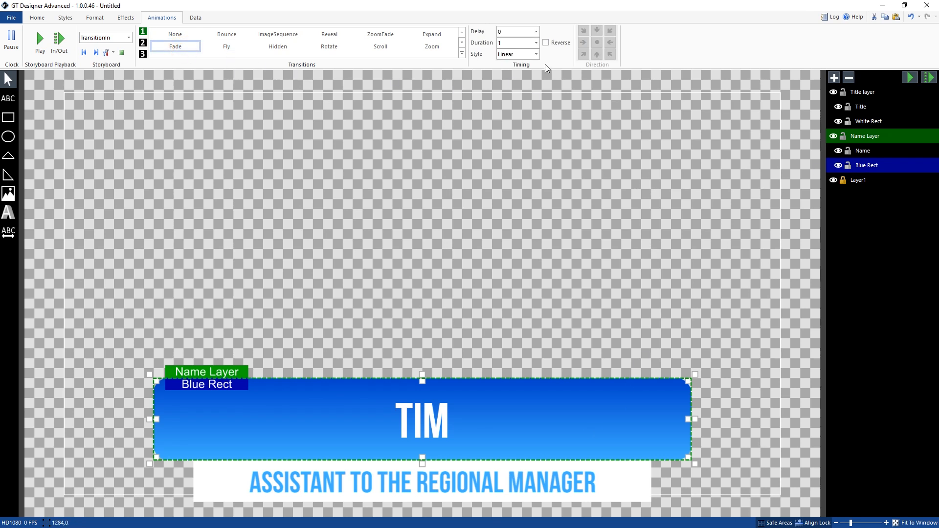
double_click(520, 43)
click(928, 78)
click(928, 78)
Step: Apply a Fly transition from the top to the Name text with a .5 delay and .5 duration, and preview it
click(866, 151)
click(867, 165)
click(866, 151)
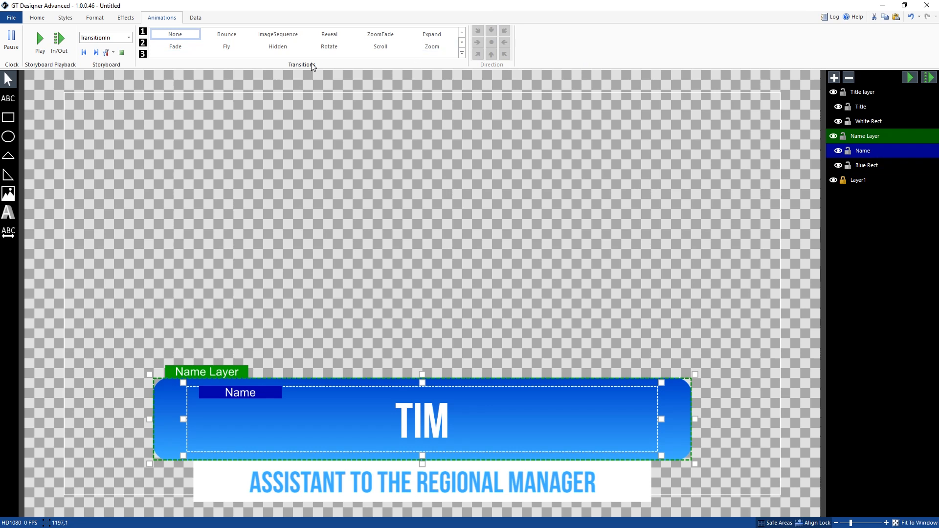
click(226, 47)
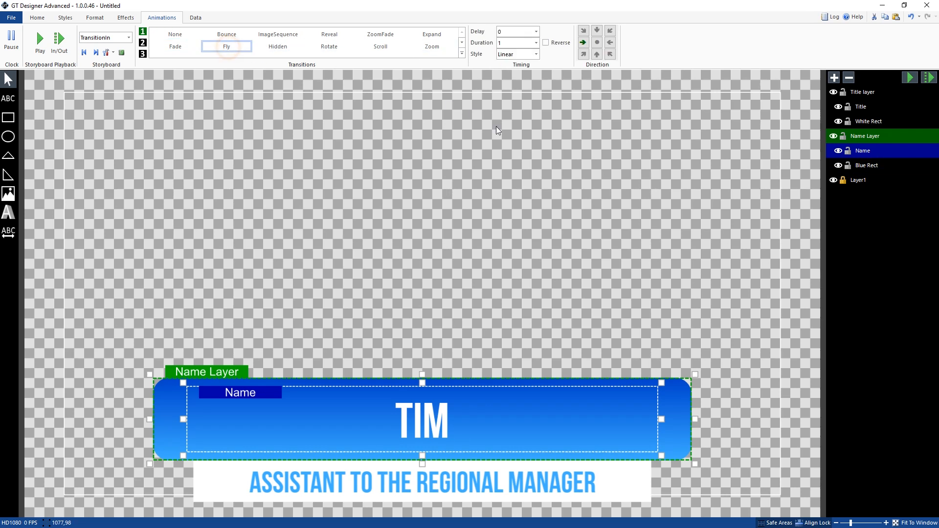
click(596, 31)
click(513, 43)
click(930, 77)
Step: Compare the transition settings of the Name Layer, the Name text and the Blue Rect
click(881, 166)
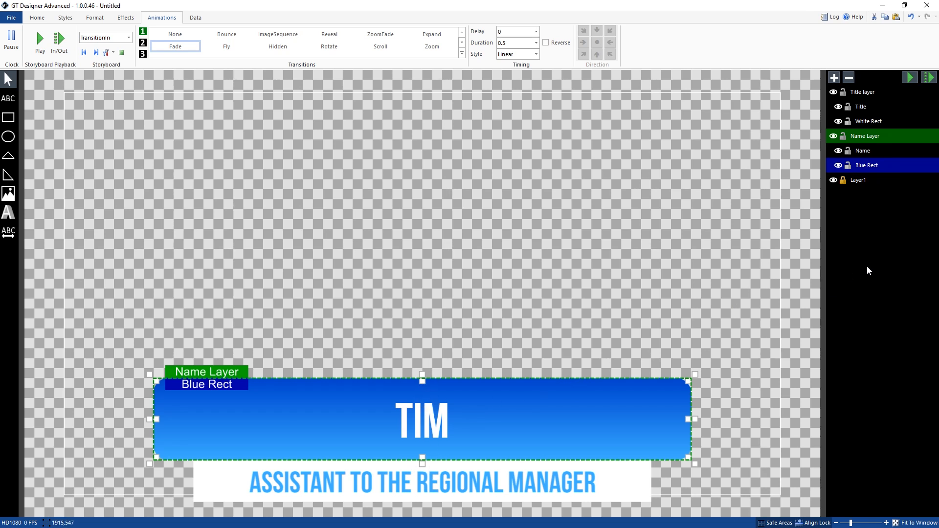
click(873, 136)
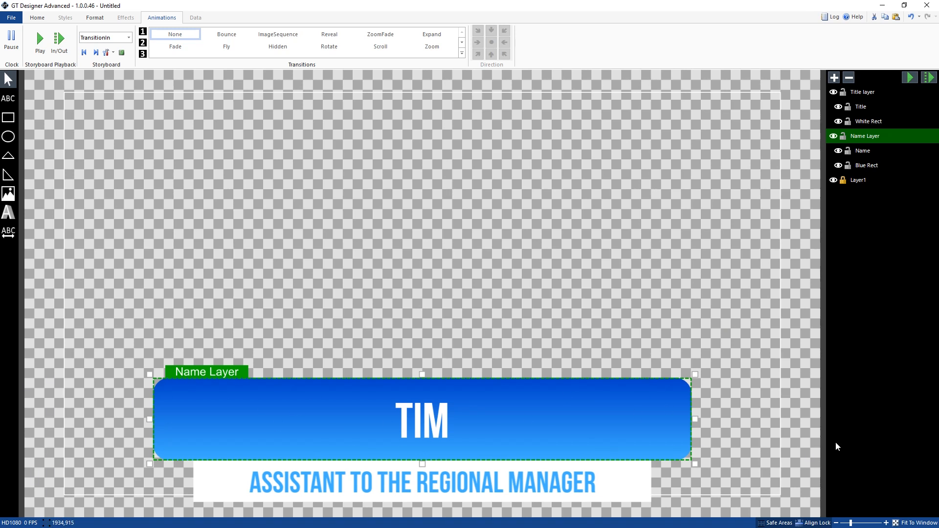
click(862, 152)
click(866, 166)
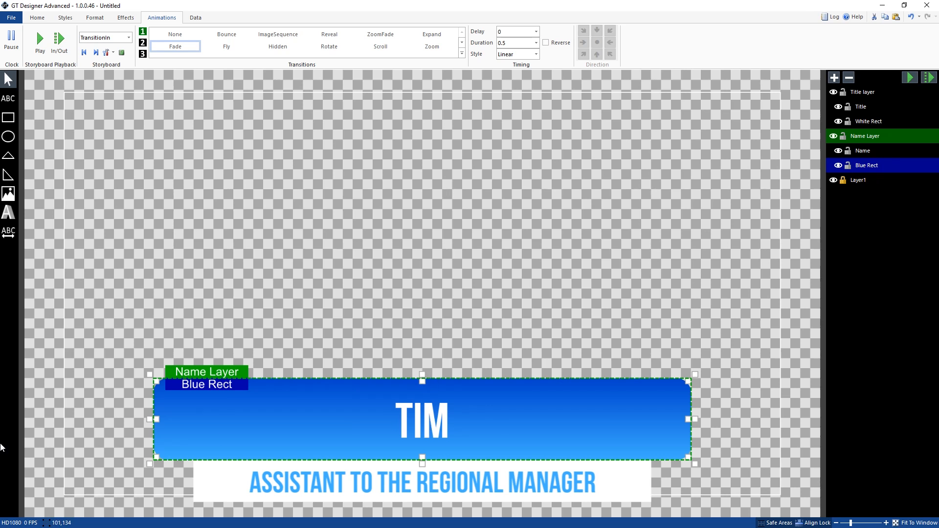
click(886, 152)
click(883, 165)
click(882, 152)
click(879, 164)
Step: Apply a Reveal from the top to the White Rect with a delay of 1 and a duration of 0.5, and preview it
click(885, 123)
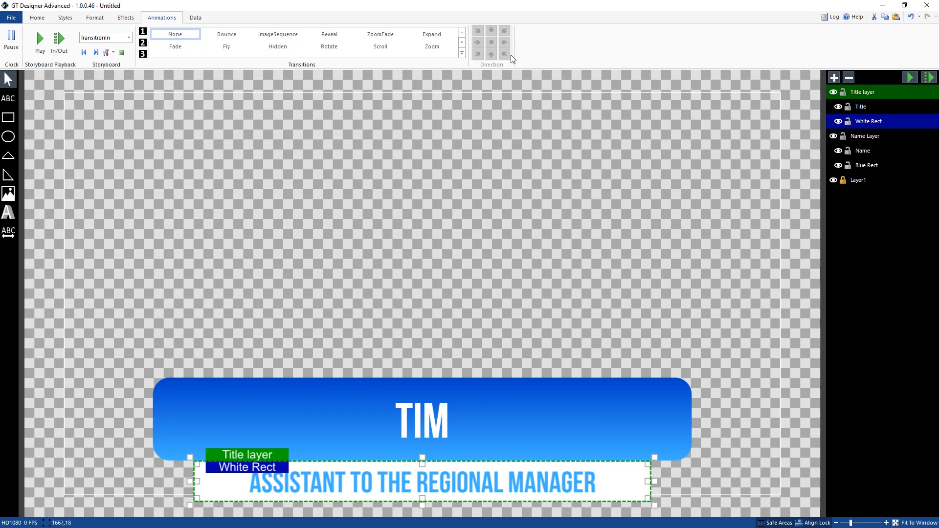
click(328, 35)
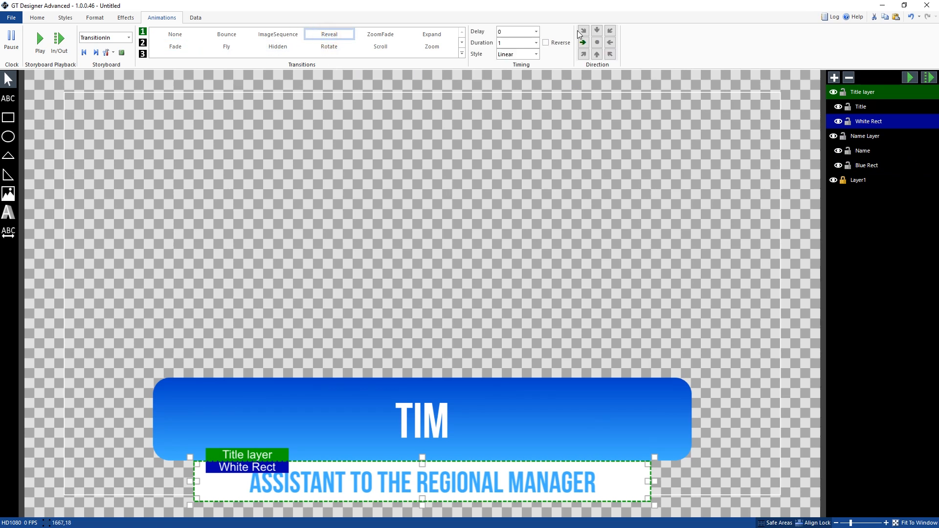
click(595, 30)
click(502, 32)
double_click(507, 44)
text(.5)
click(597, 31)
click(929, 79)
Step: Apply a Reveal transition to the Title text with a delay of 1.5 and a duration of .4
click(875, 107)
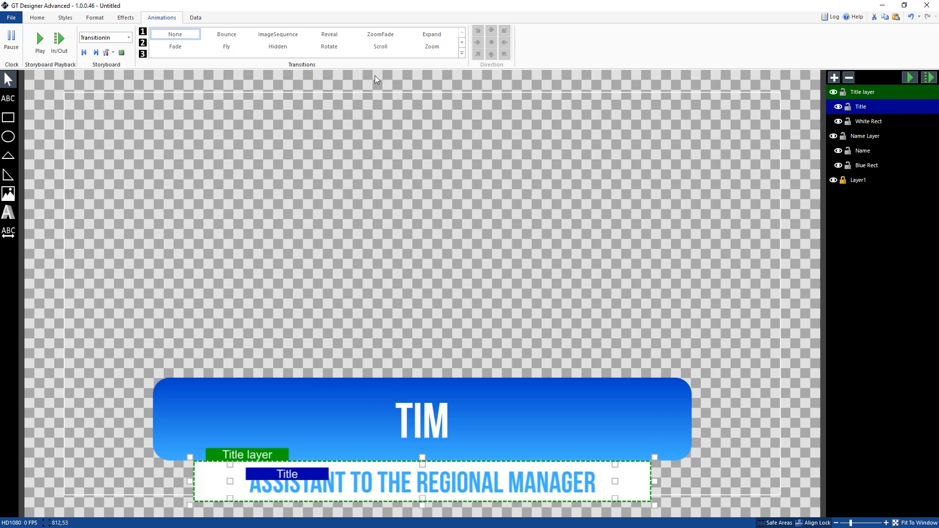
click(329, 35)
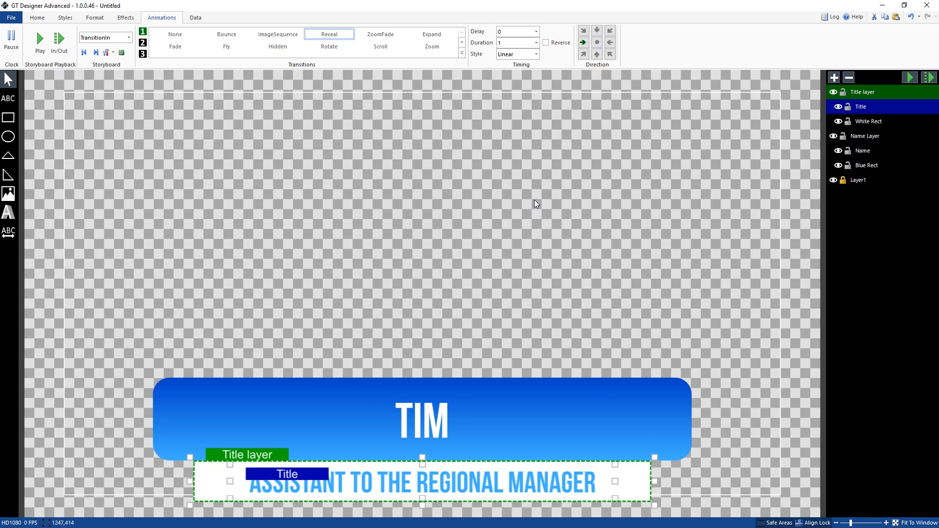
click(521, 32)
text(1.5)
click(503, 43)
click(522, 42)
click(522, 42)
Step: Set the Title text's reveal direction to center, choose its reveal axis, and preview the in and out transitions
click(597, 43)
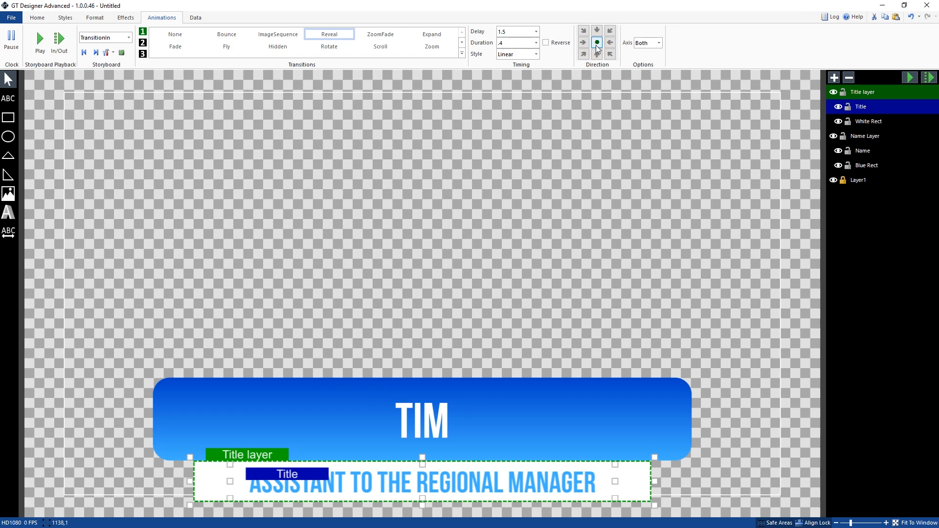
click(659, 43)
click(654, 65)
click(935, 79)
Step: Review the transition settings of each text and rectangle object and the list of all animations
click(879, 151)
click(878, 165)
click(875, 122)
click(871, 107)
click(888, 123)
click(889, 165)
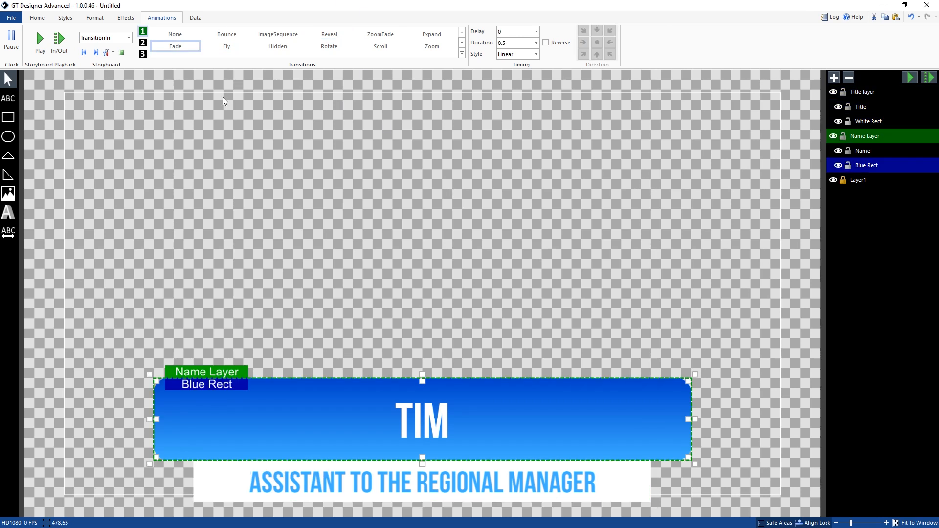
click(95, 42)
click(98, 47)
click(121, 52)
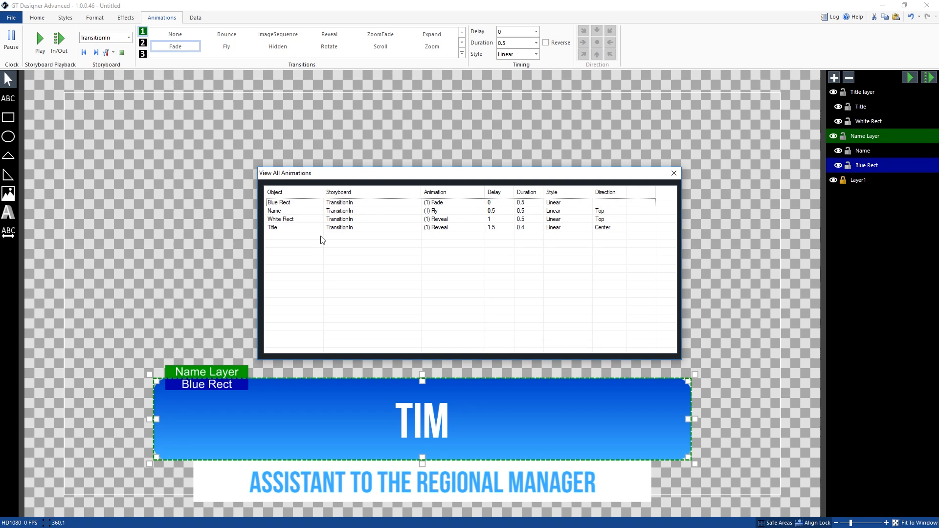
click(669, 174)
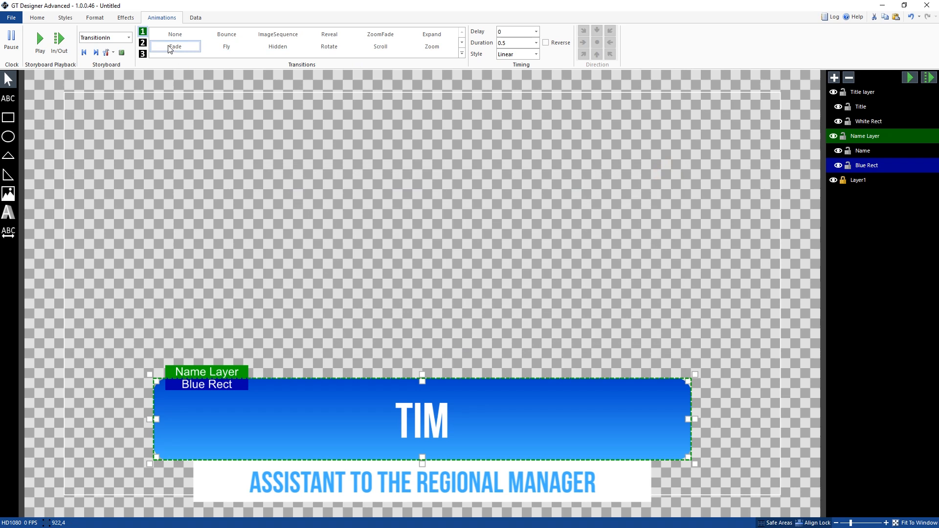
Step: Add a Rotate as the Blue Rect's second transition and preview it together with the first-transition Fade
click(143, 46)
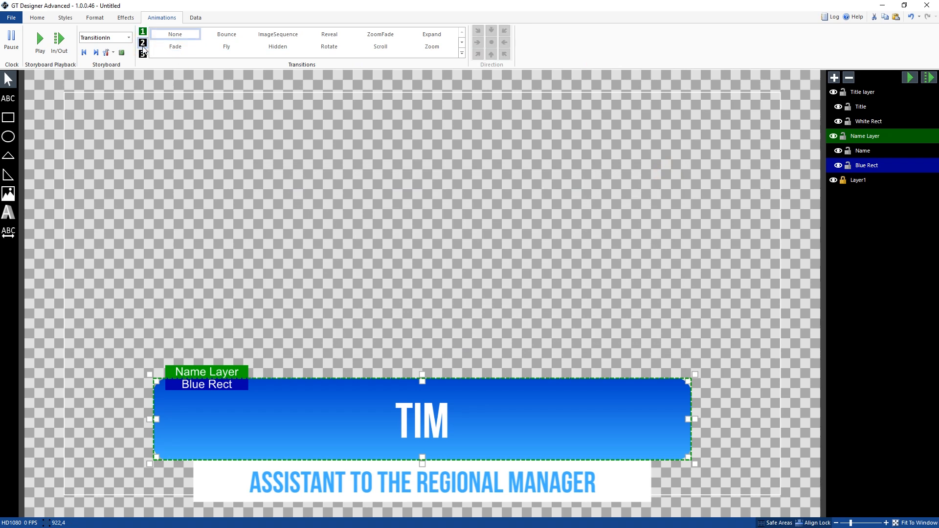
click(329, 48)
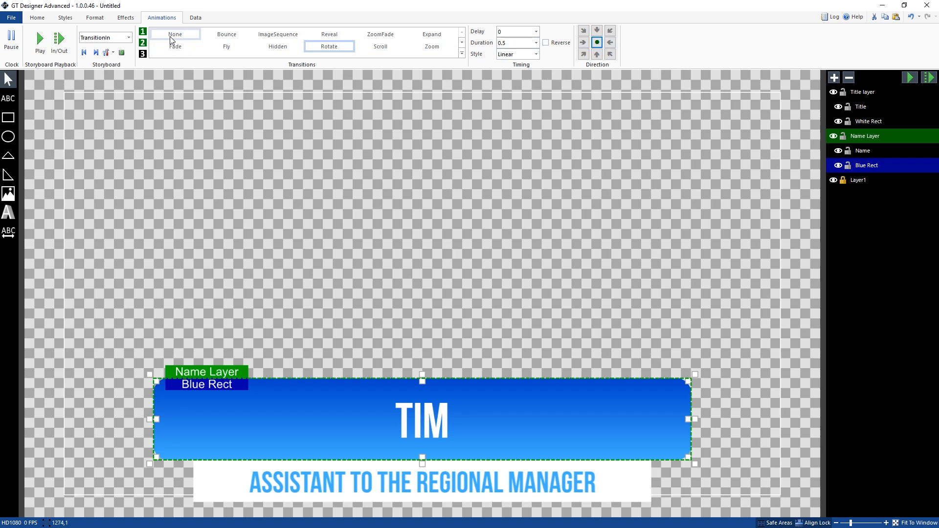
click(143, 33)
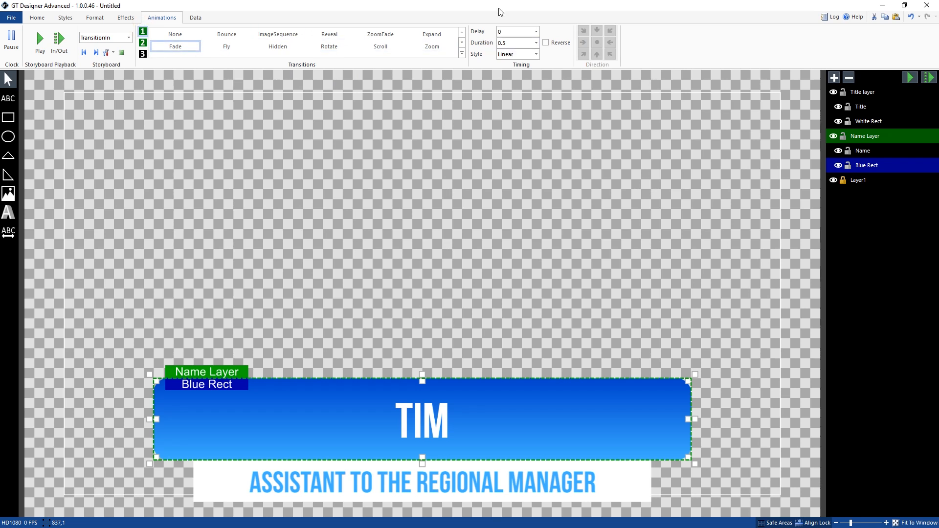
click(145, 43)
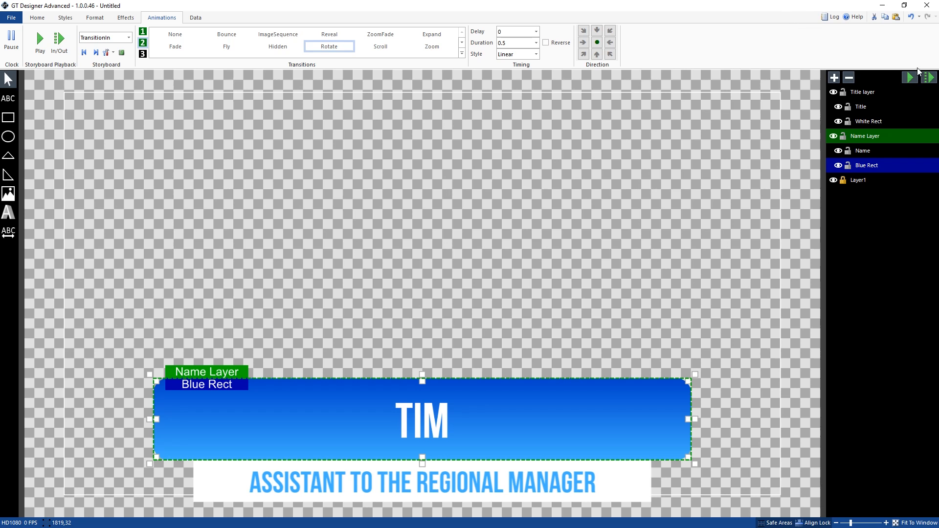
click(929, 78)
Step: Set the delay of the Blue Rect's second transition, Rotate, to 3 and preview the in and out transitions
click(511, 33)
text(3)
click(143, 33)
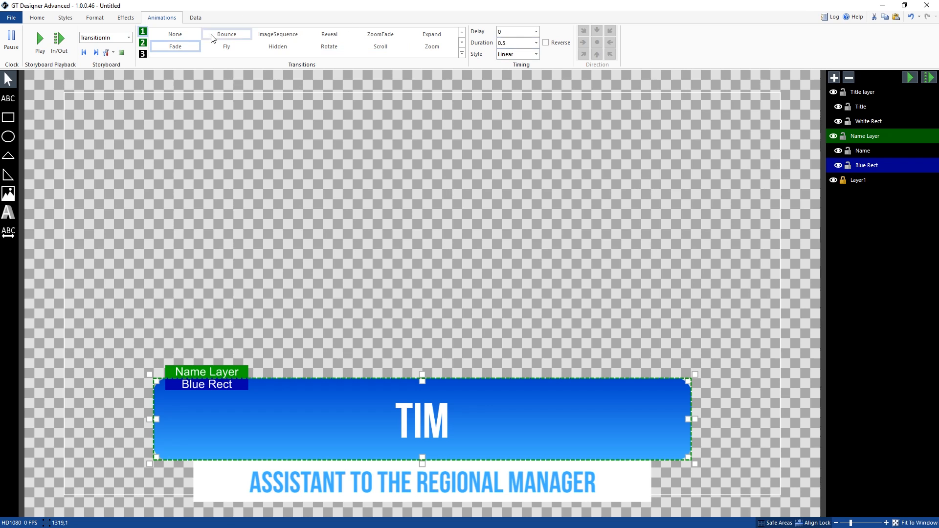
click(142, 43)
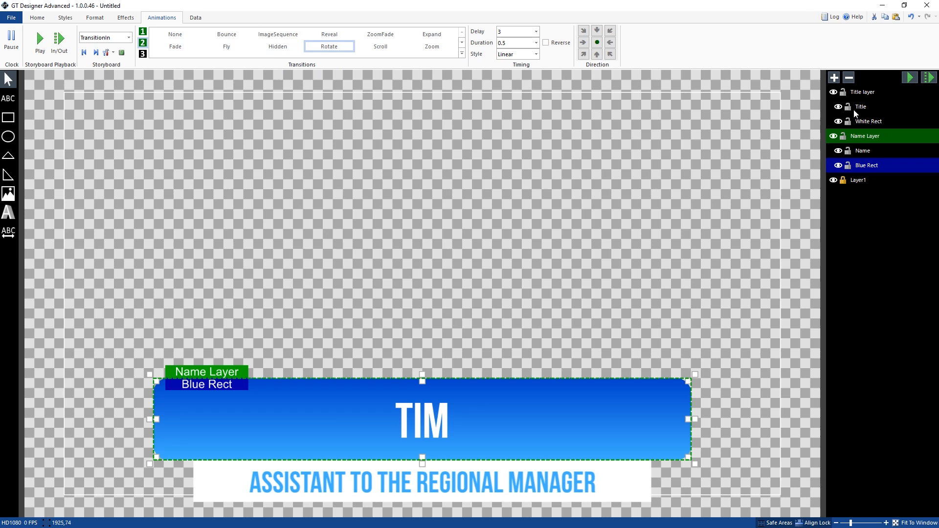
click(927, 78)
Step: Look through the storyboards available for the Name Layer
click(878, 137)
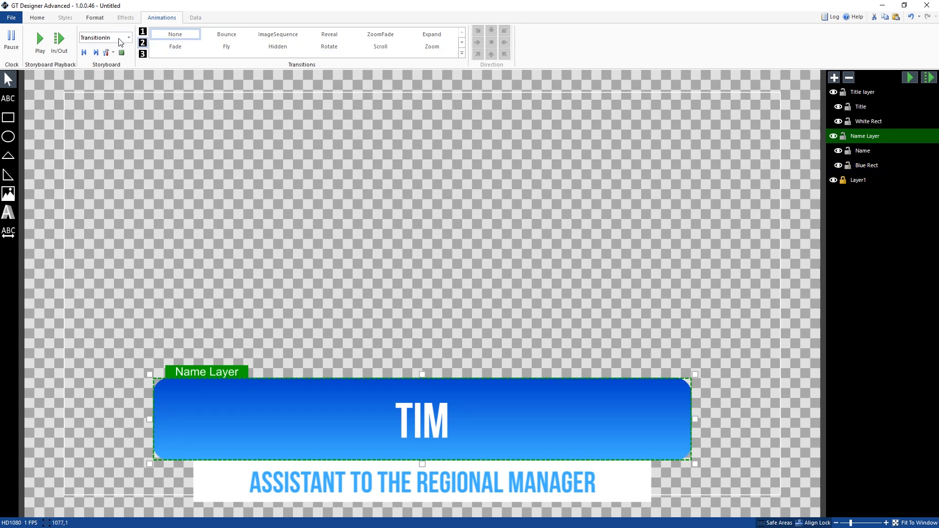
click(99, 39)
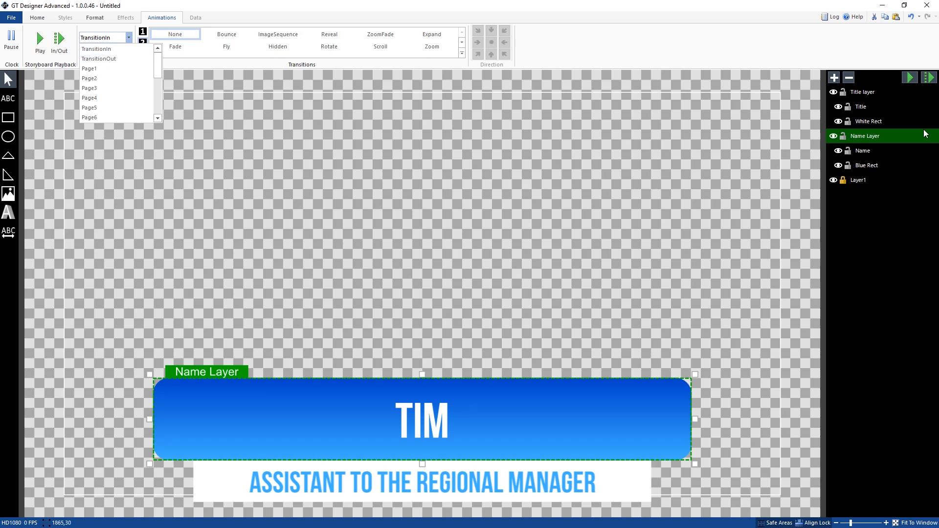
click(863, 136)
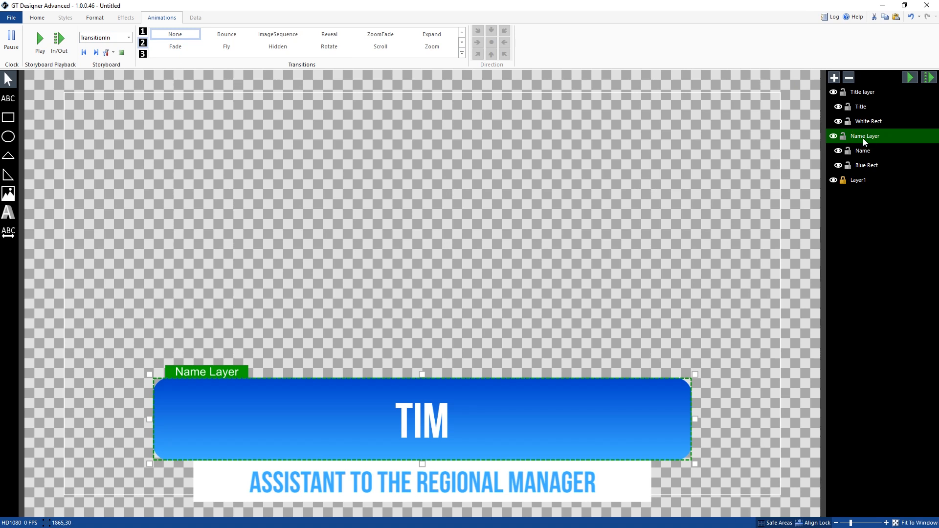
Step: Give the Title layer a Reveal transition with a downward direction on its TransitionOut storyboard
click(866, 92)
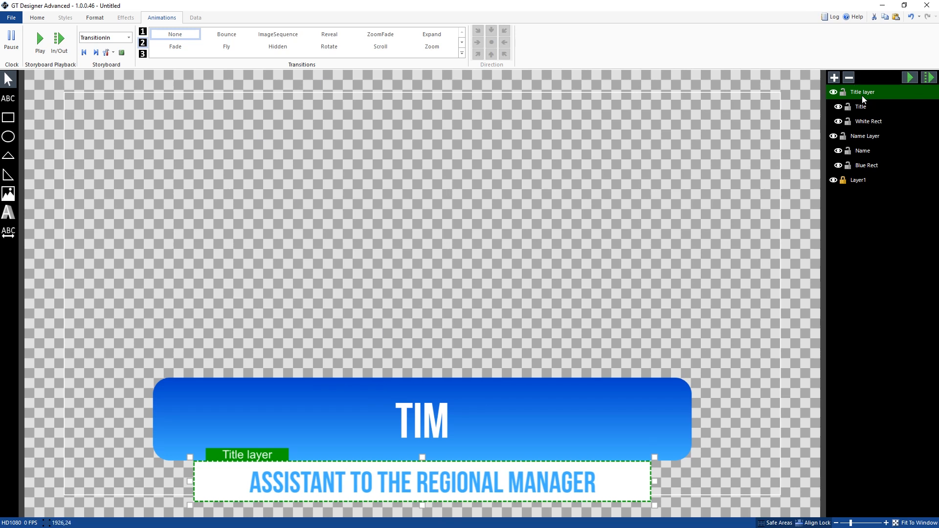
click(130, 38)
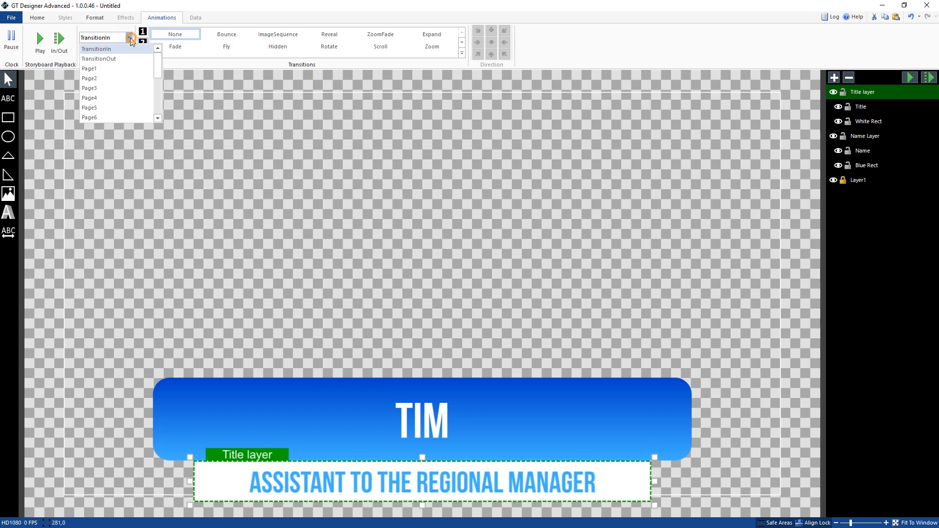
click(118, 59)
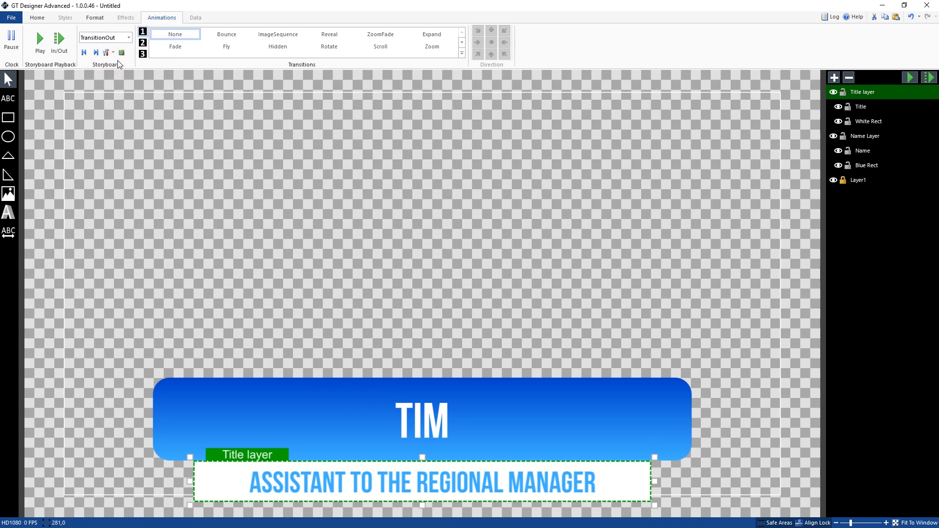
click(329, 35)
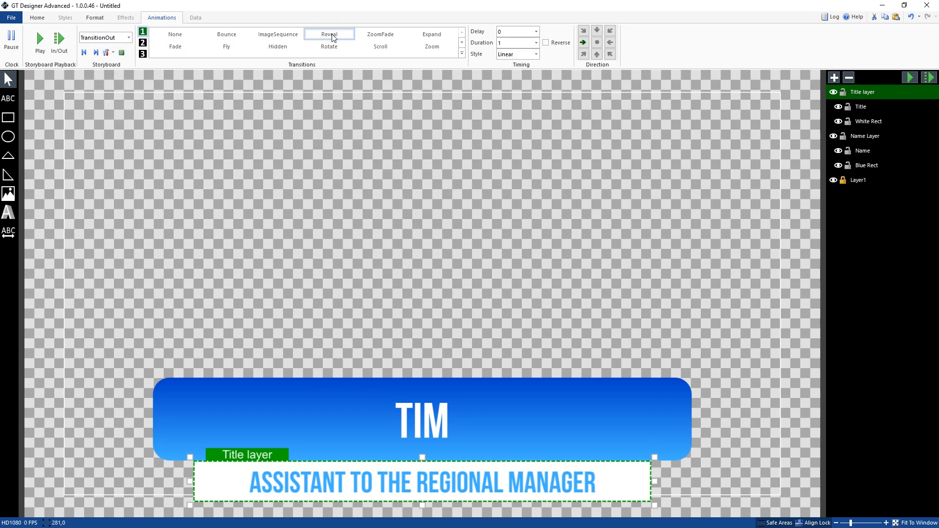
click(596, 31)
Step: Set the duration of the Title layer's out Reveal to .5 and preview the in and out transitions
double_click(500, 42)
text(.5)
key(Return)
click(932, 80)
Step: Apply a Reveal from the centre along the X axis to the Name Layer's TransitionOut
click(874, 137)
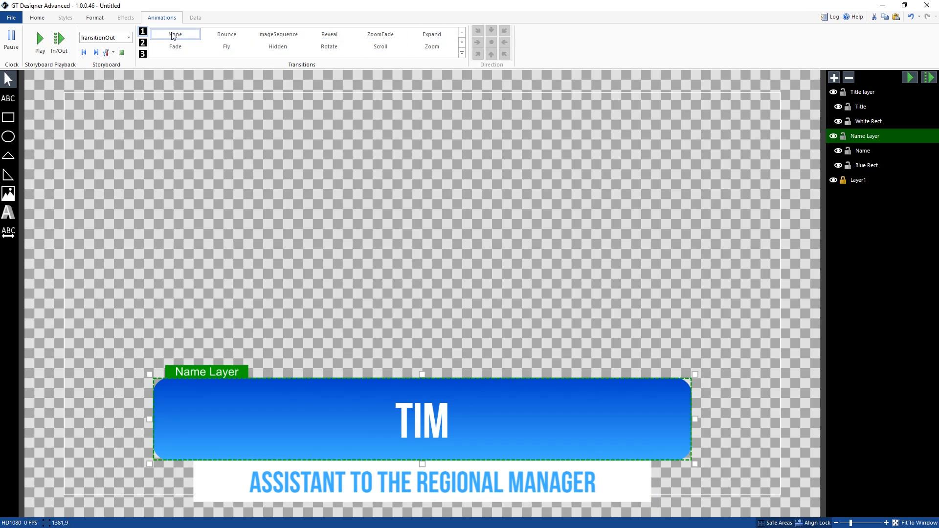
click(337, 39)
click(335, 35)
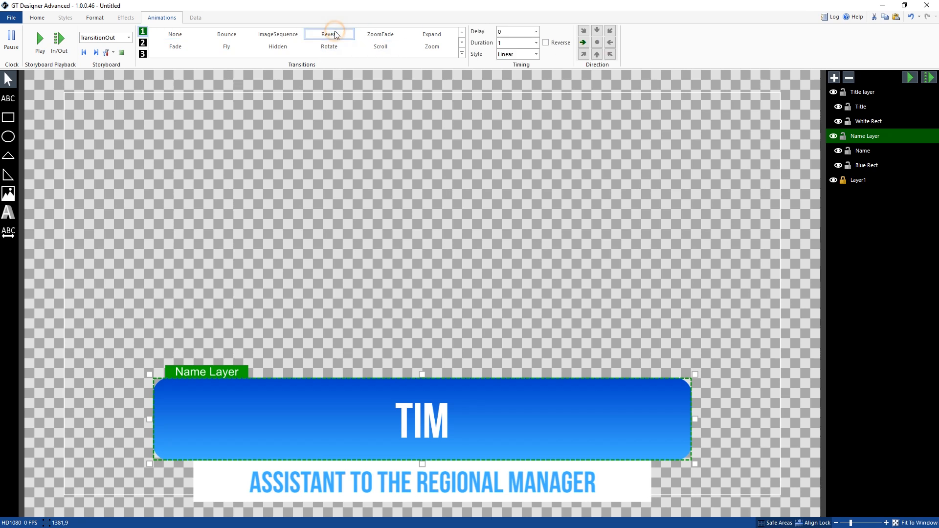
click(597, 42)
click(642, 44)
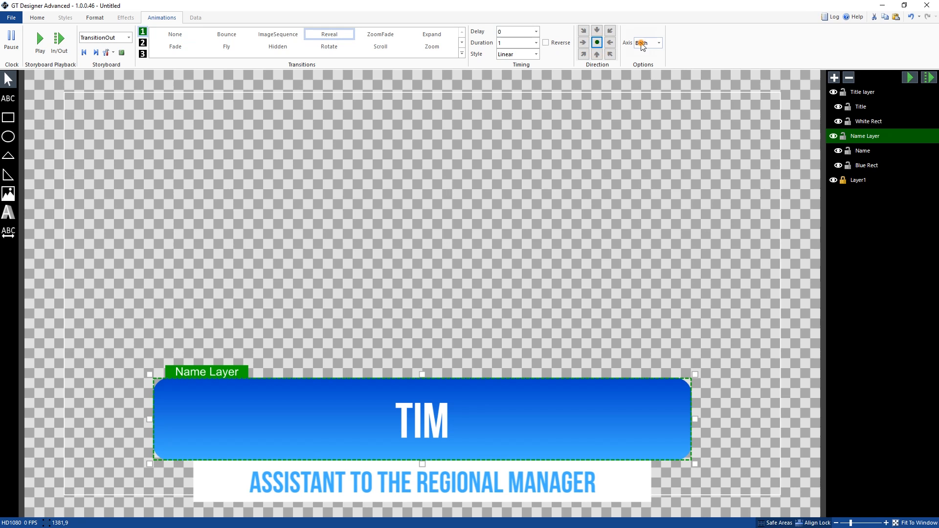
click(653, 65)
Step: Set the delay of the Name Layer's out Reveal to .5 and preview the TransitionOut storyboard
click(912, 79)
click(514, 32)
click(910, 78)
Step: Save the title file under the name Something
click(11, 18)
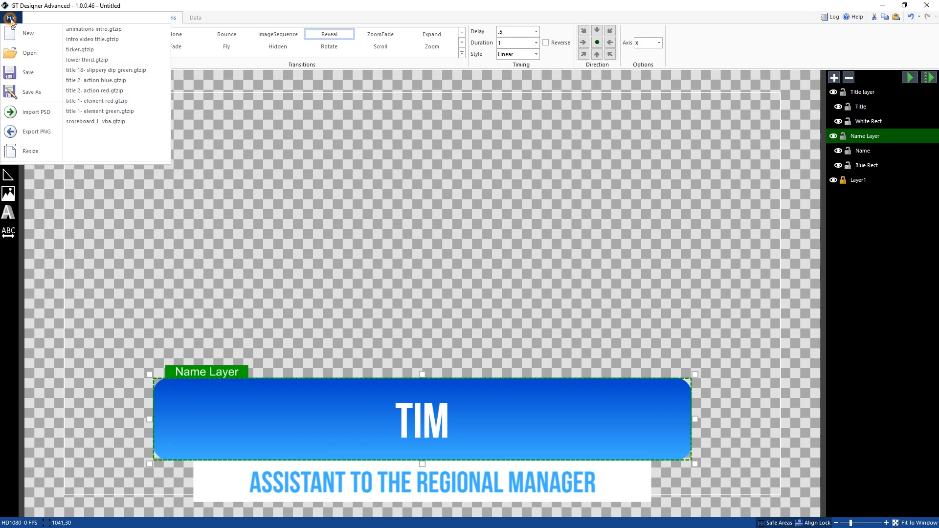
click(43, 73)
click(186, 312)
text(Something)
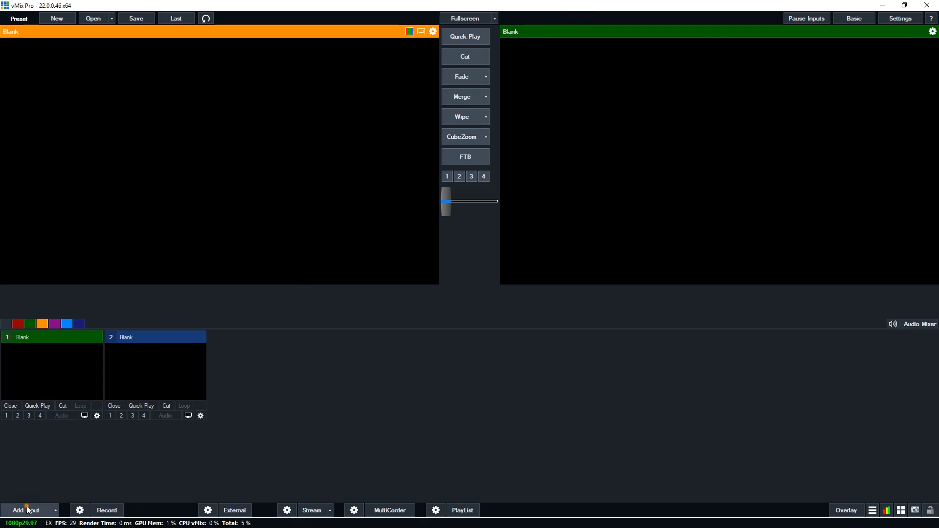
Step: Switch to vMix, add the recently saved title "something" as a title input and close its Title Editor
click(27, 509)
click(252, 339)
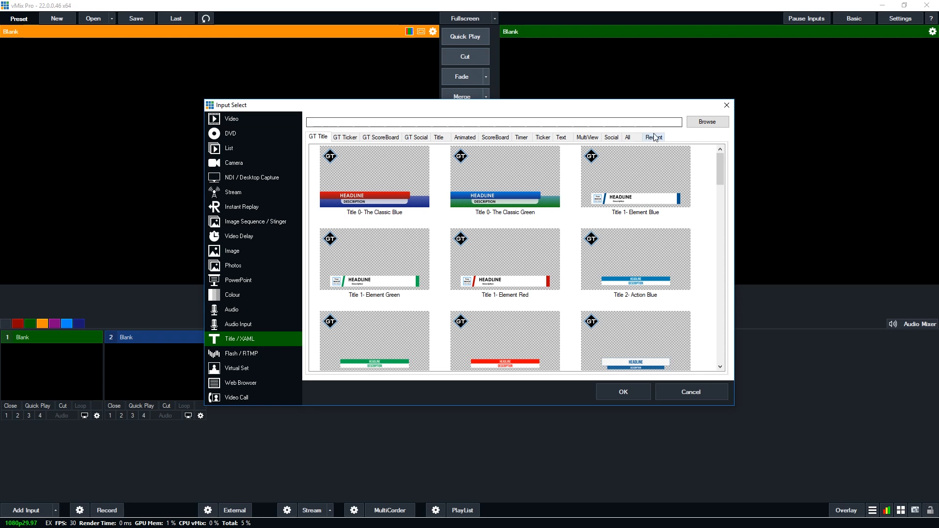
click(660, 138)
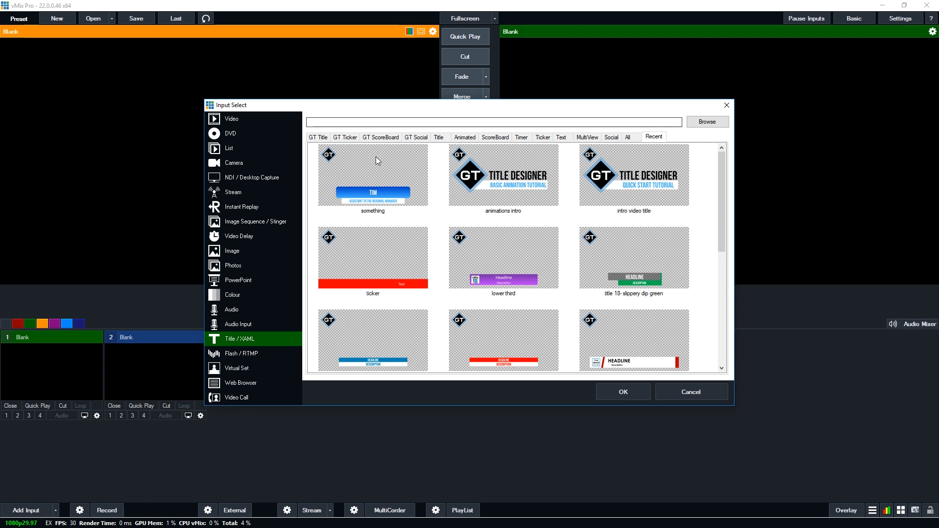
click(380, 182)
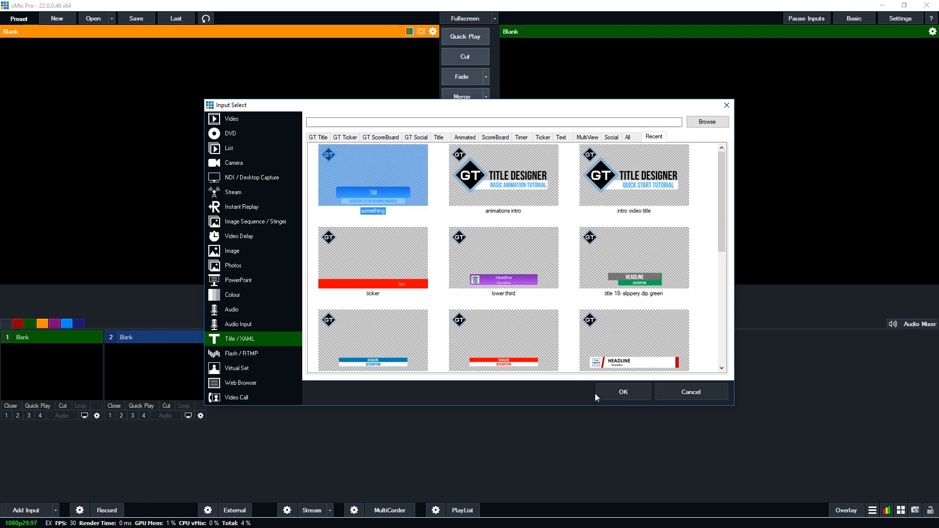
click(609, 389)
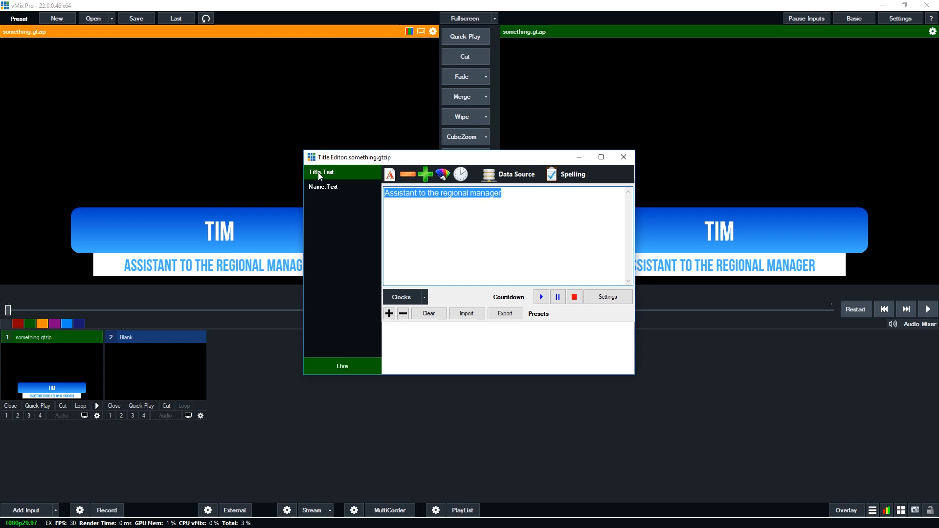
click(624, 159)
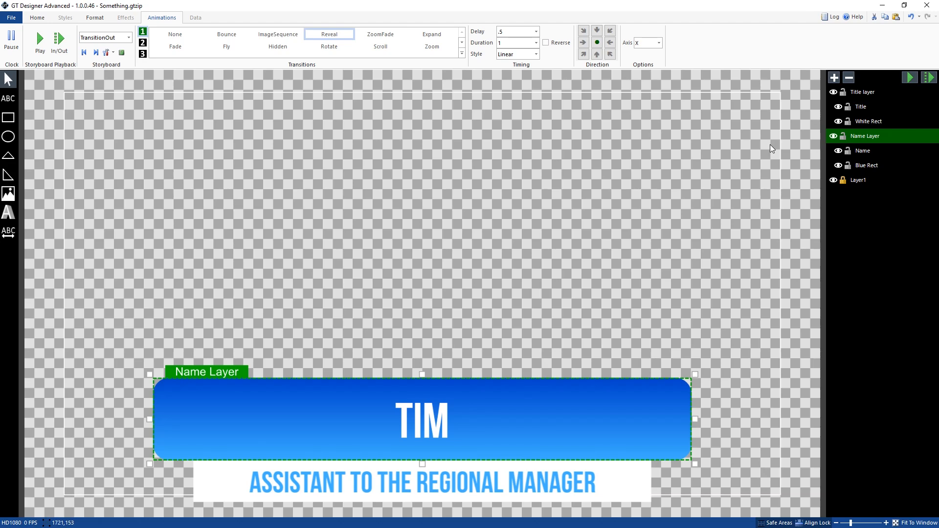
Step: Switch back to GT Designer, move the Name Layer above the Title layer and save the file
click(864, 137)
drag(859, 95, 860, 91)
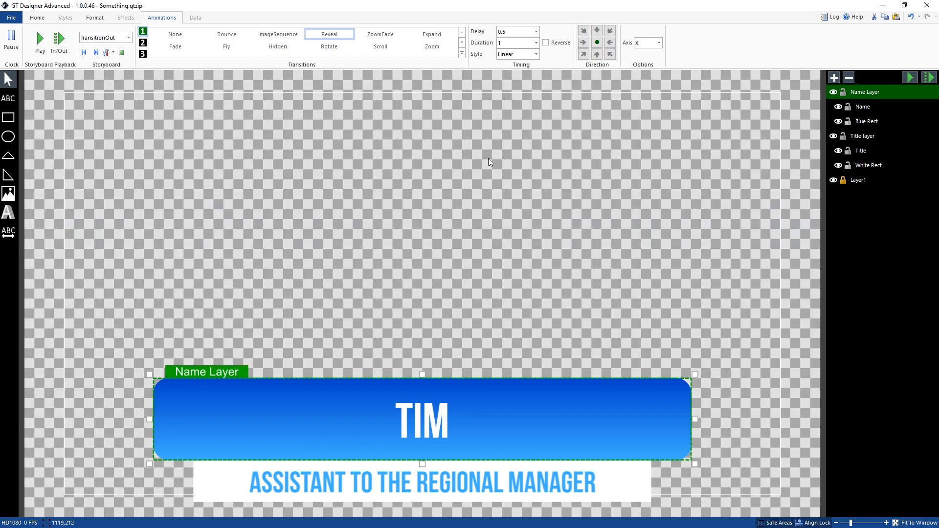
click(11, 18)
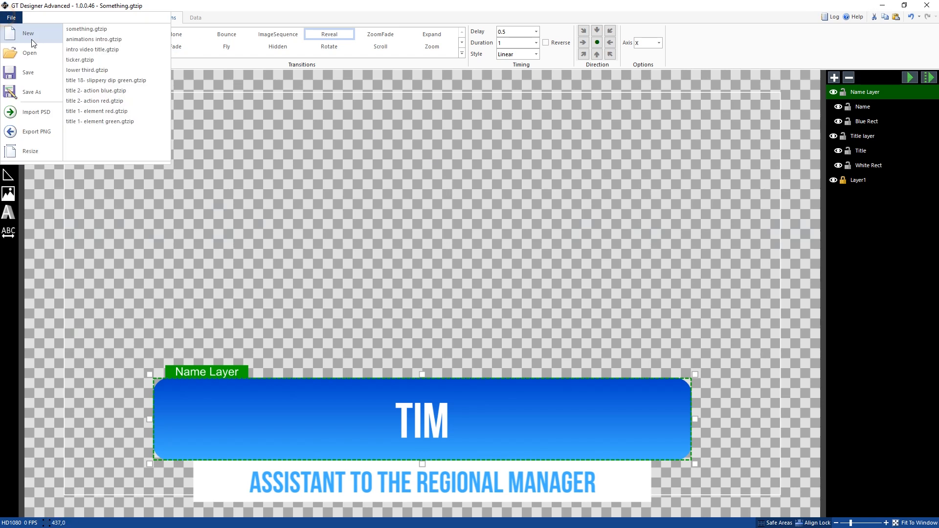
click(35, 72)
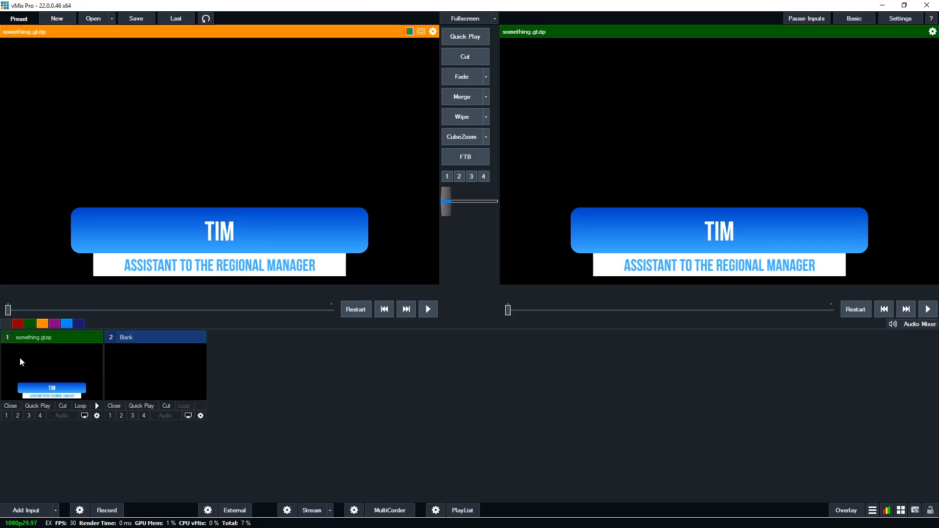
Step: Switch to vMix, reload the something.gtzip input and check the order of its text fields in the Title Editor
right_click(57, 365)
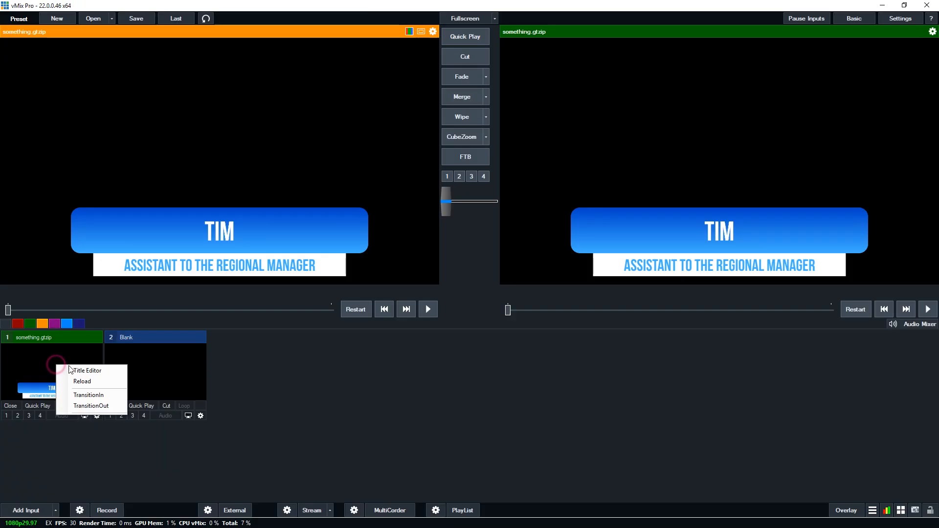
click(88, 383)
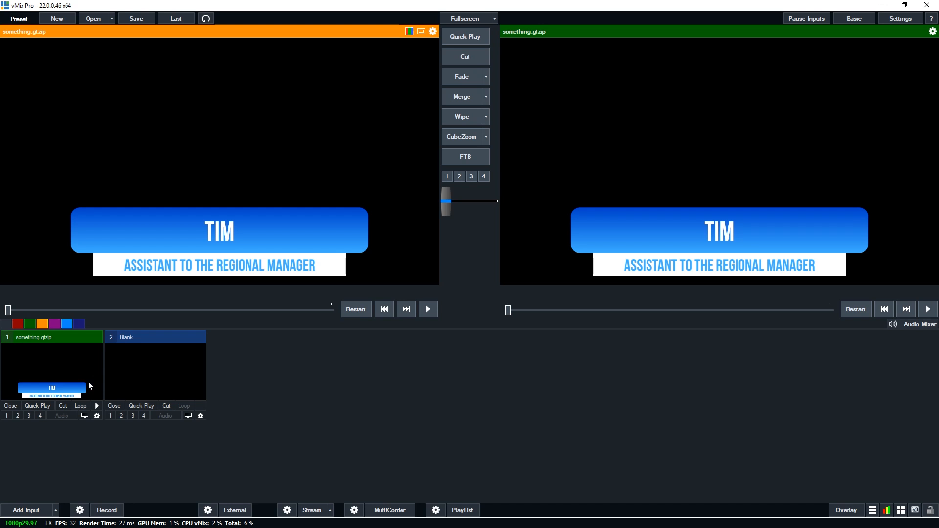
right_click(84, 375)
click(101, 382)
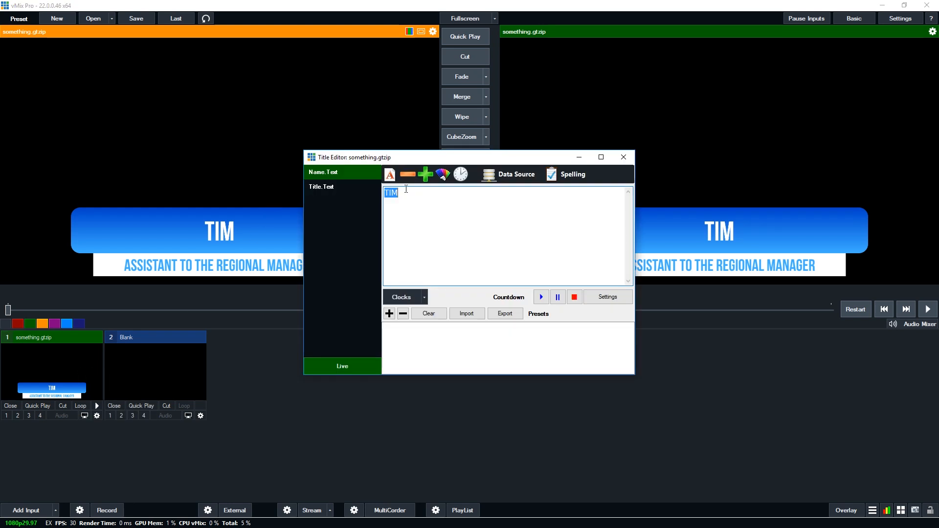
drag(444, 160, 447, 189)
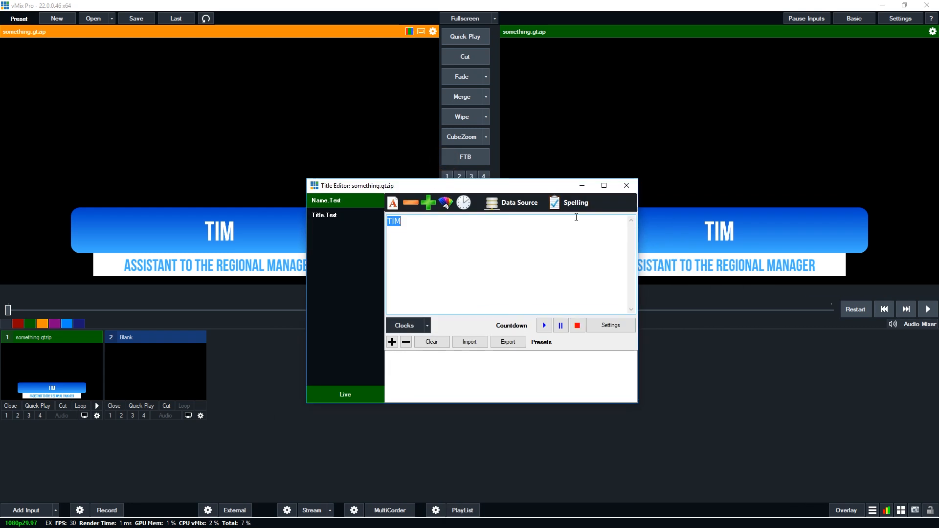
click(627, 186)
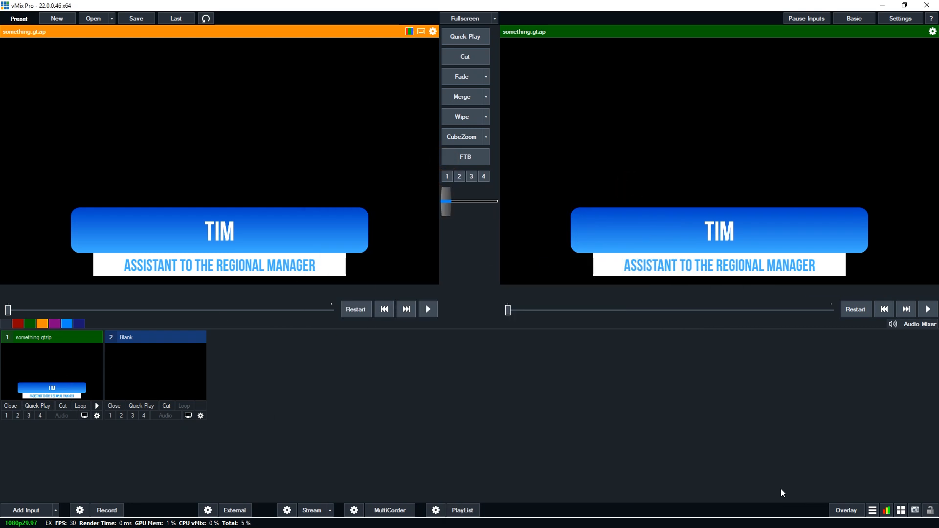
Step: Set the effect of overlay 1 to Cut in the overlay settings
click(846, 510)
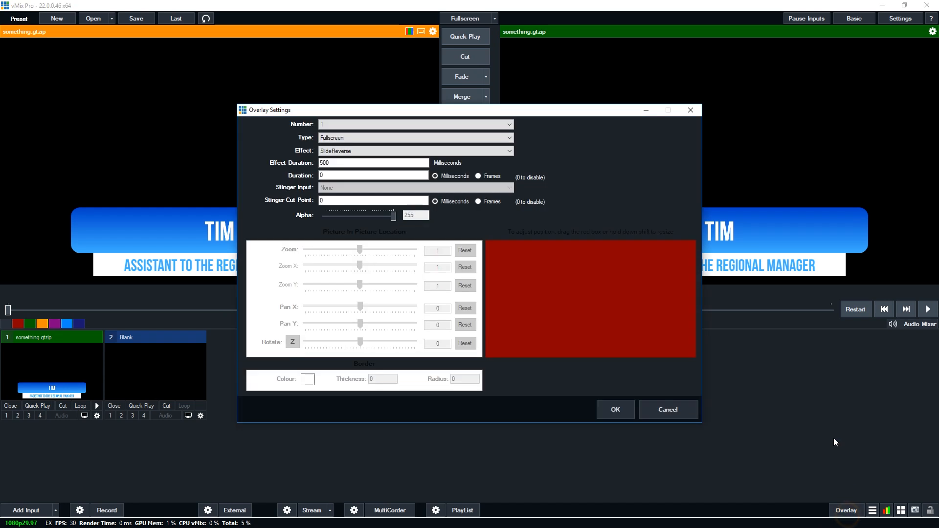
click(339, 150)
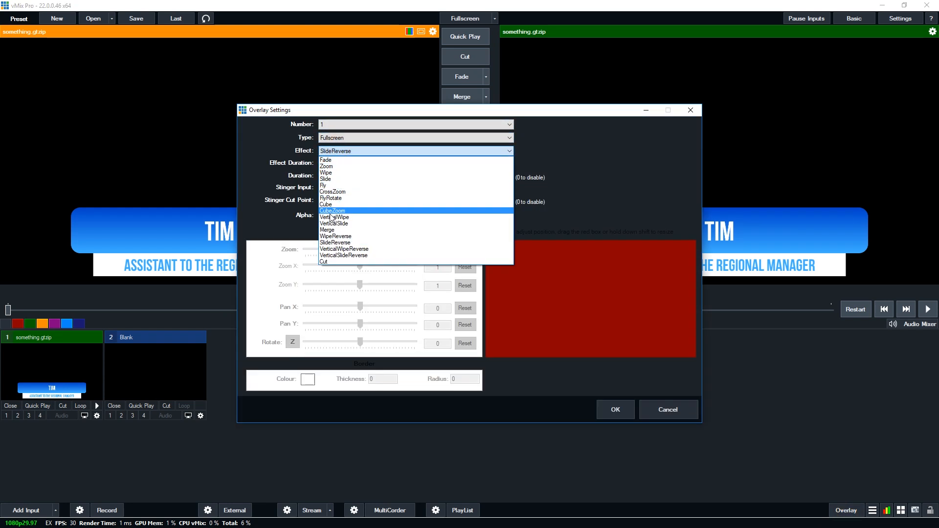
click(334, 263)
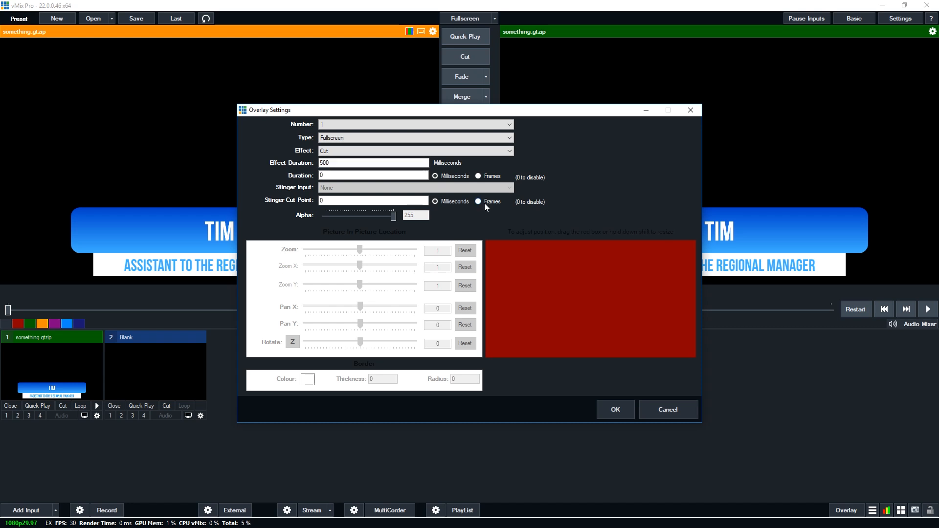
click(345, 151)
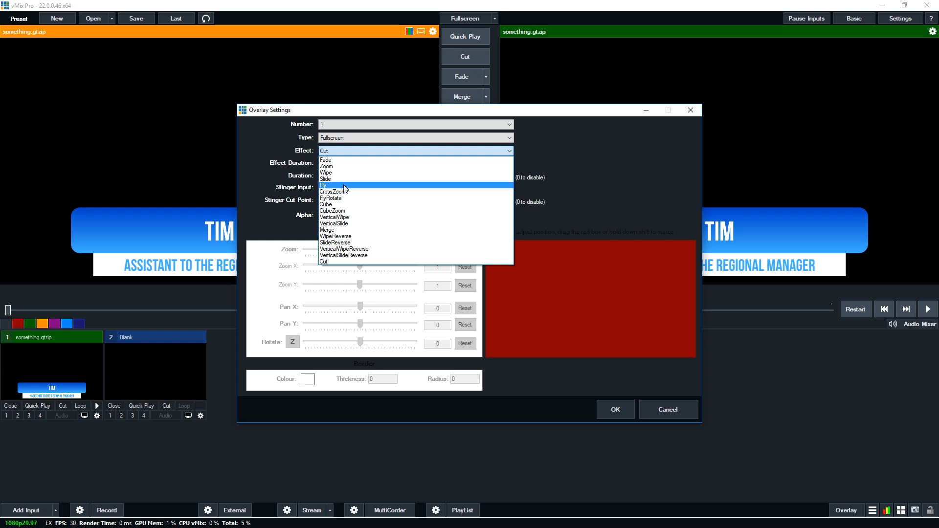
click(344, 262)
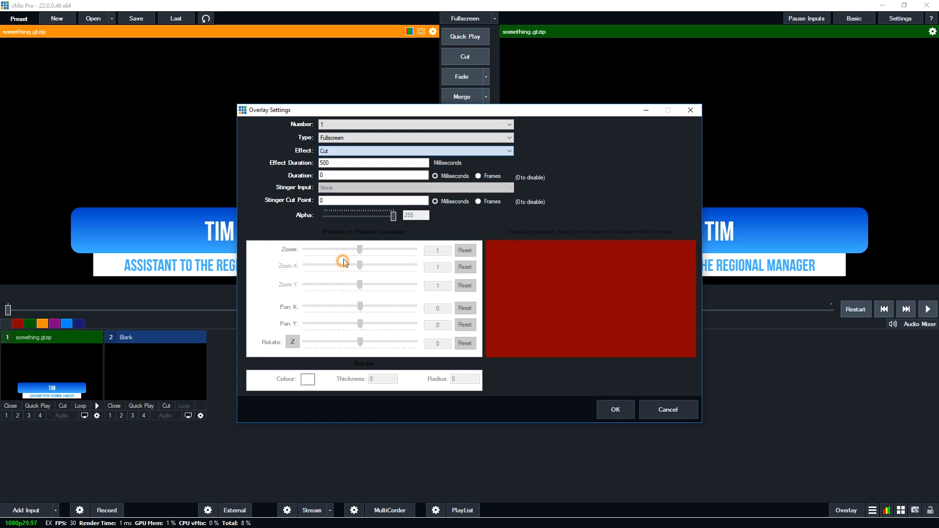
click(614, 410)
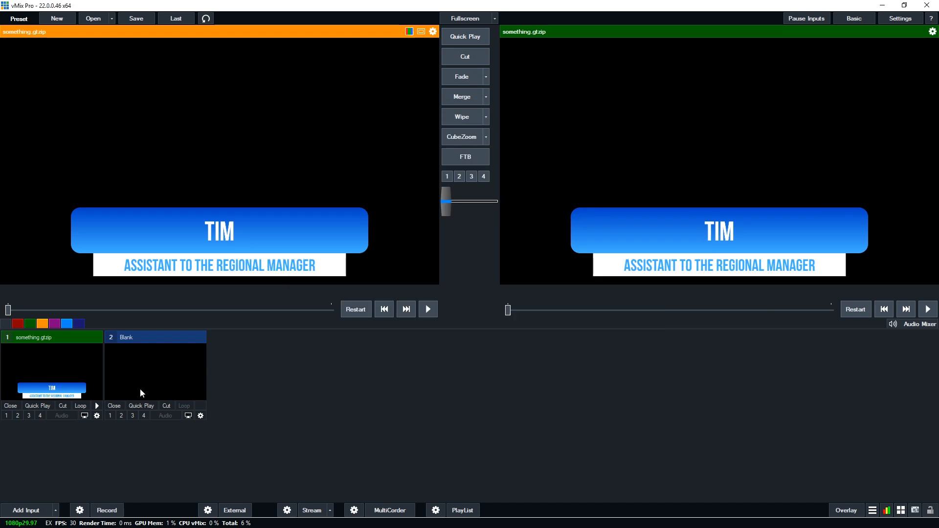
Step: Add the video file Koala.mp4 as a new input
click(30, 510)
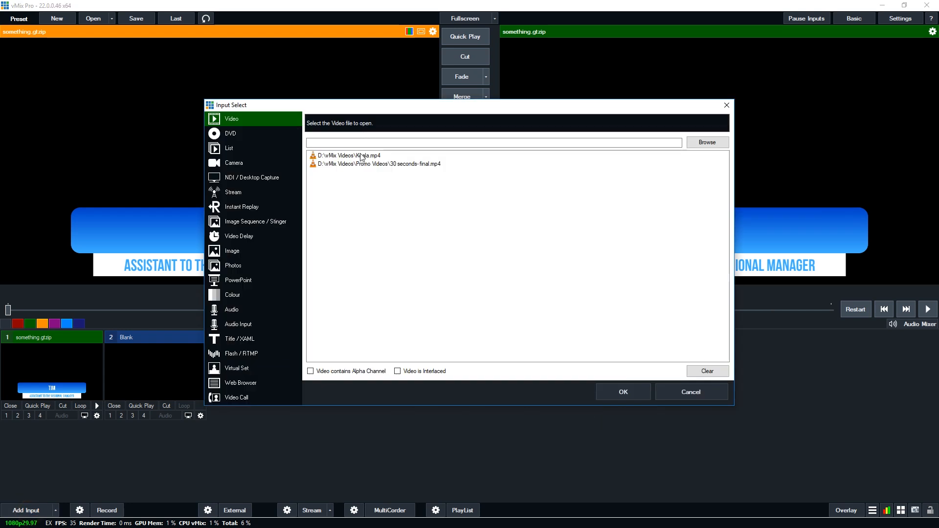
click(362, 155)
click(619, 394)
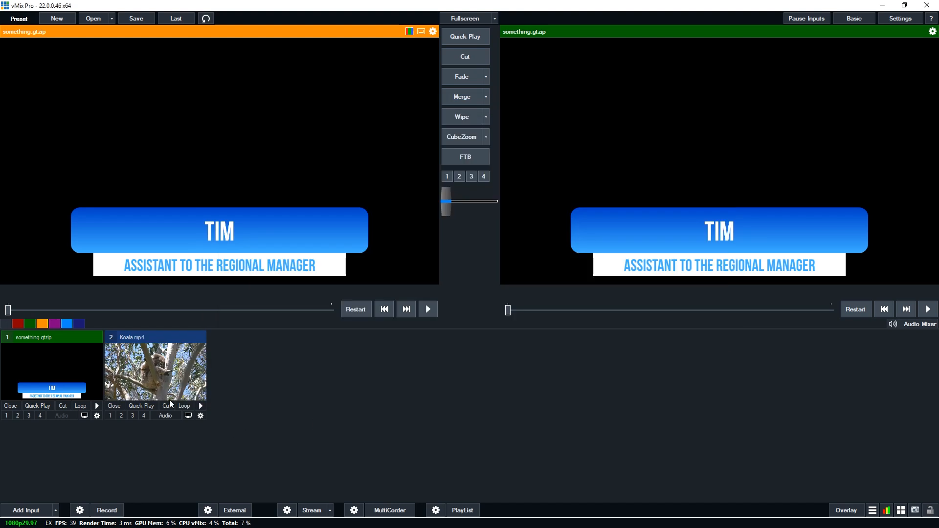
Step: Cut Koala.mp4 to the output and bring the something.gtzip title on and off over it as overlay 1
click(166, 406)
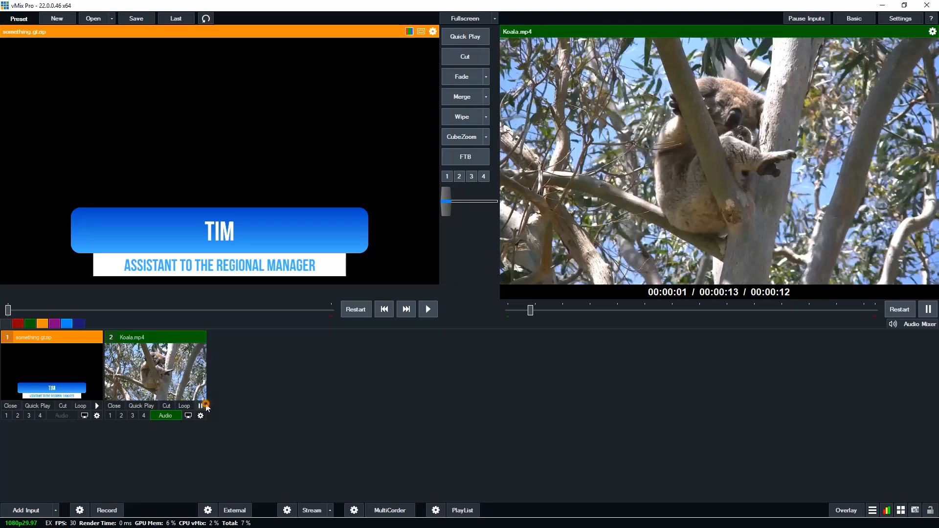
click(7, 415)
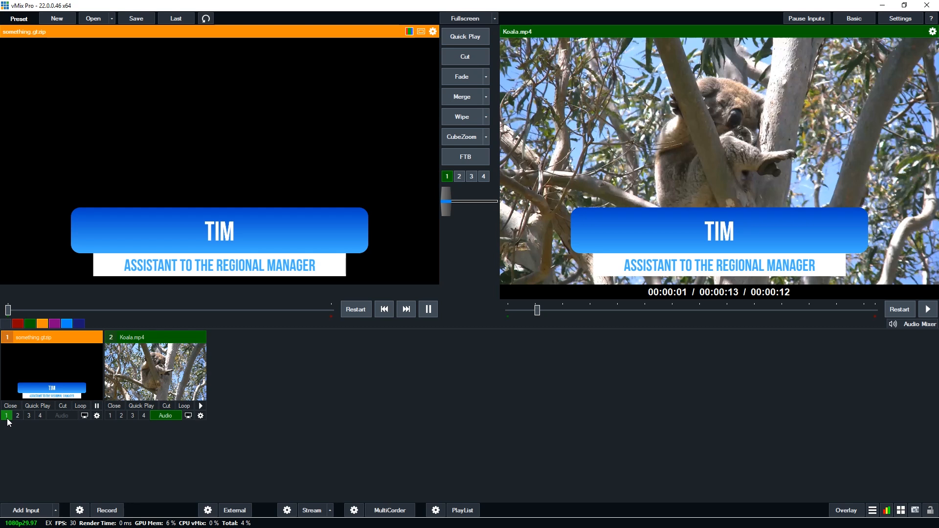
click(7, 416)
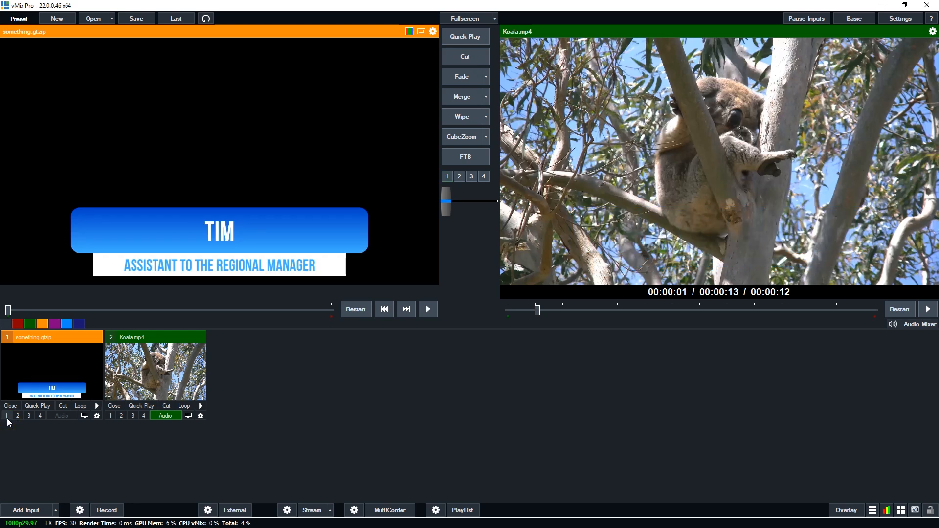